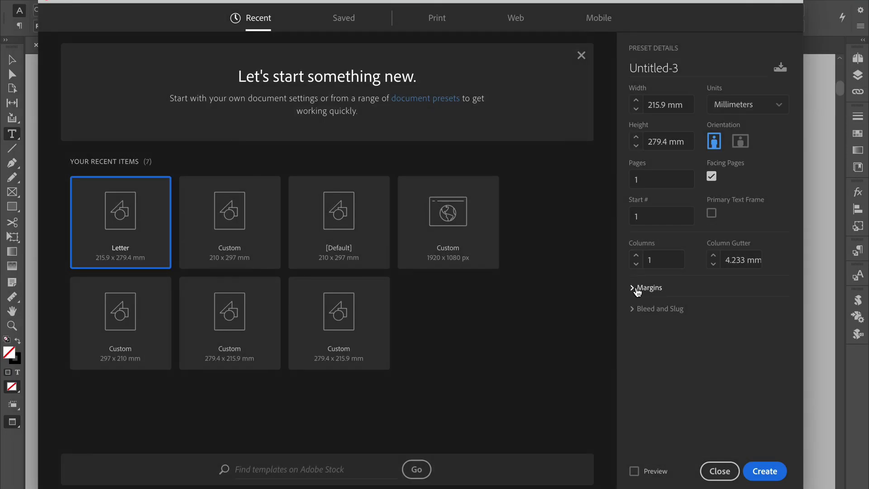
- Create a Letter (215.9 × 279.4 mm) facing-pages document with 12.7 mm margins on every side
{"action": "left_click", "coordinate": [640, 287]}
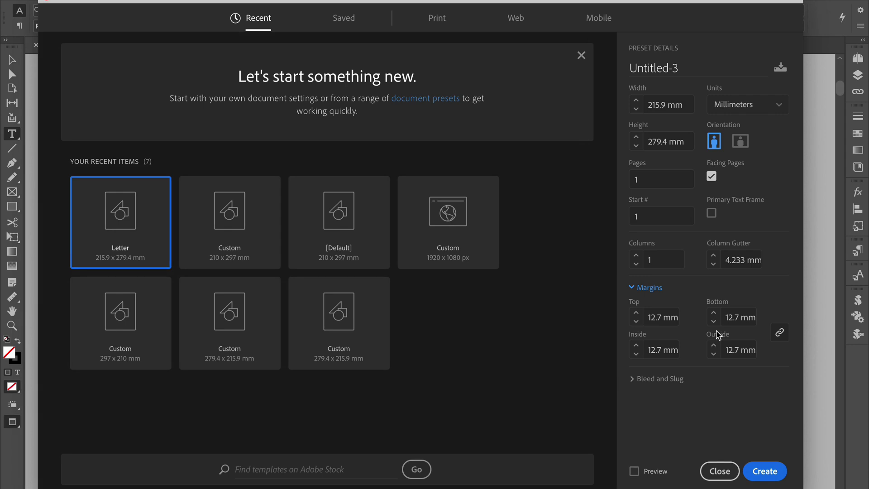
{"action": "left_click", "coordinate": [766, 470]}
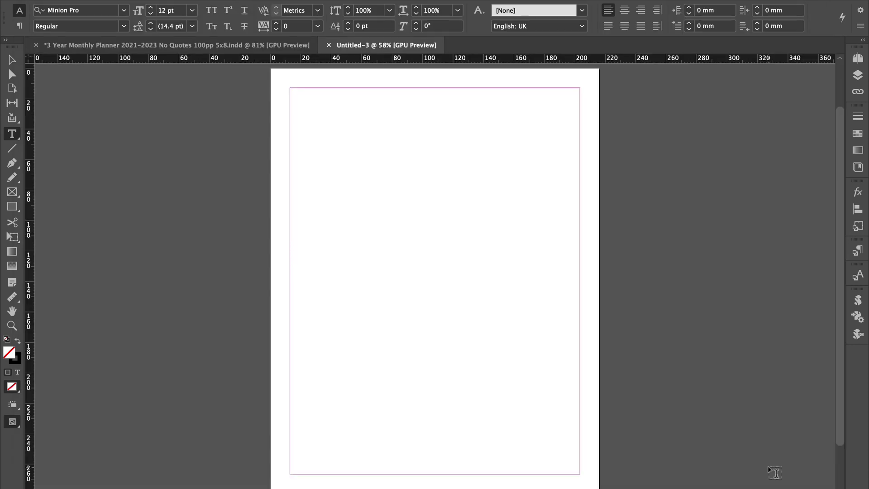
- Open the A-Master spread from the Pages panel so both master pages are editable
{"action": "mouse_move", "coordinate": [431, 4]}
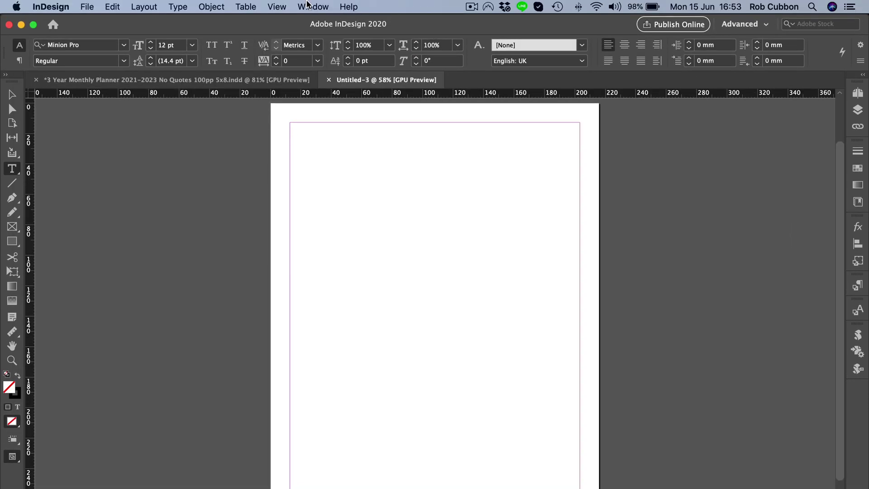
{"action": "left_click", "coordinate": [312, 7]}
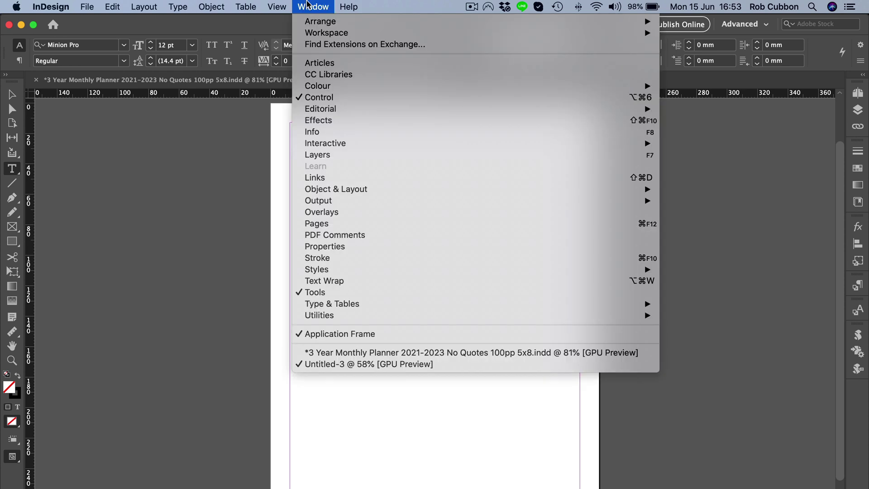
{"action": "left_click", "coordinate": [323, 227]}
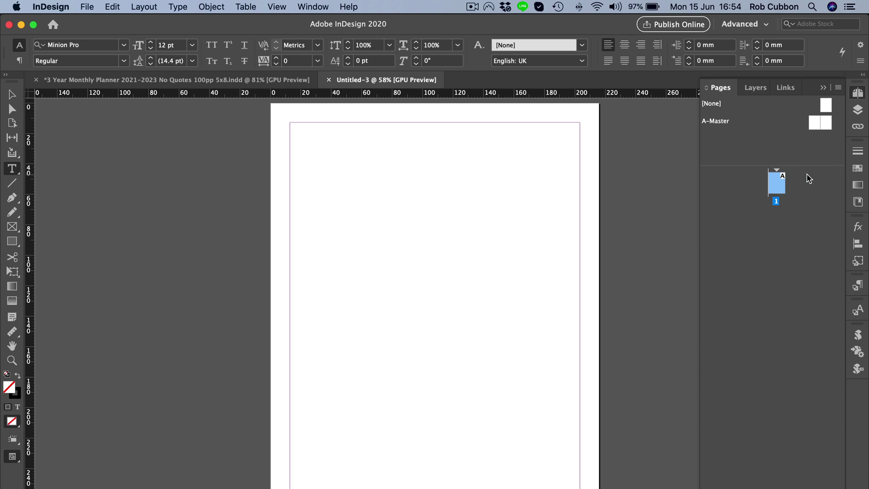
{"action": "double_click", "coordinate": [815, 126]}
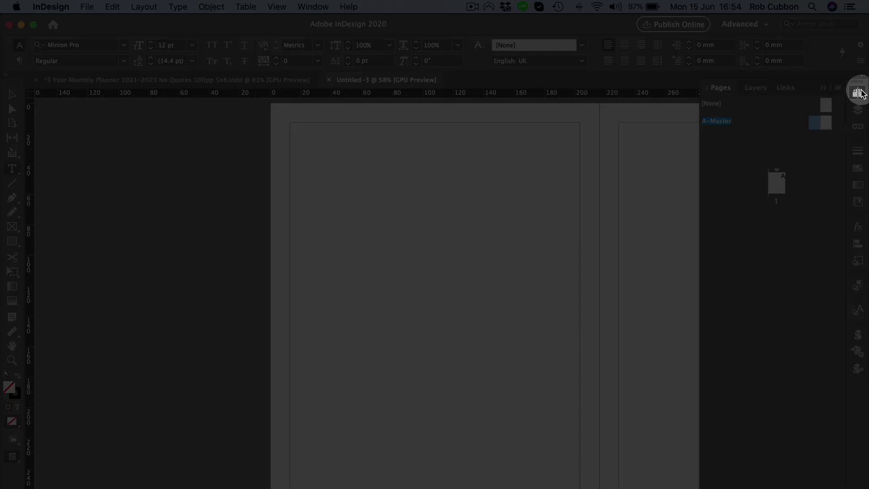
{"action": "left_click", "coordinate": [859, 92]}
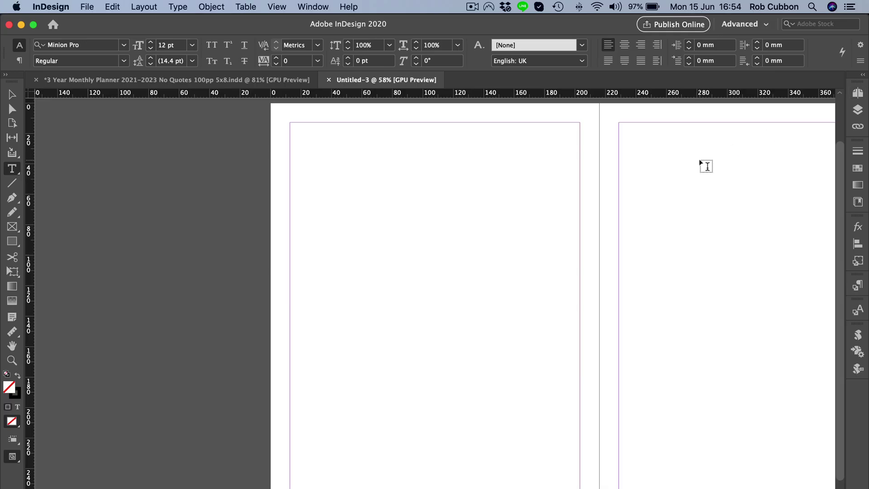
- Draw a text frame along the top margin of the left A-Master page
{"action": "left_click_drag", "start_coordinate": [706, 166], "coordinate": [511, 162]}
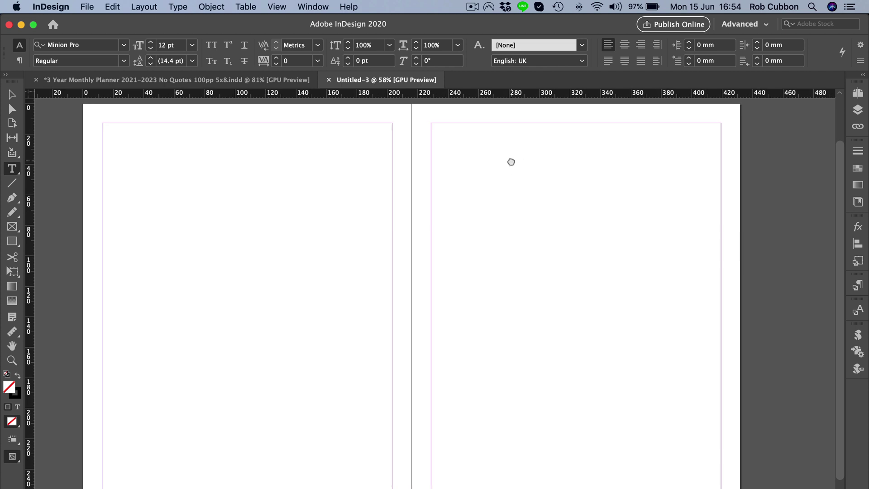
{"action": "left_click_drag", "start_coordinate": [511, 162], "coordinate": [532, 159]}
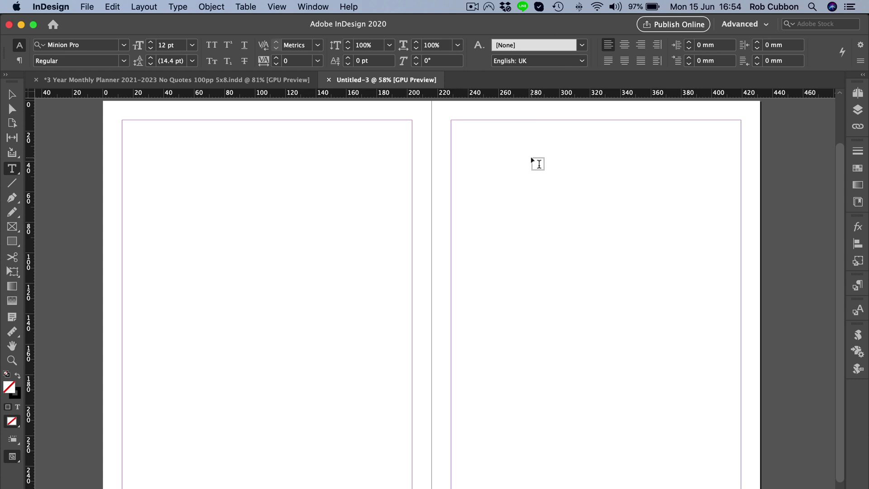
{"action": "left_click_drag", "start_coordinate": [123, 120], "coordinate": [412, 141]}
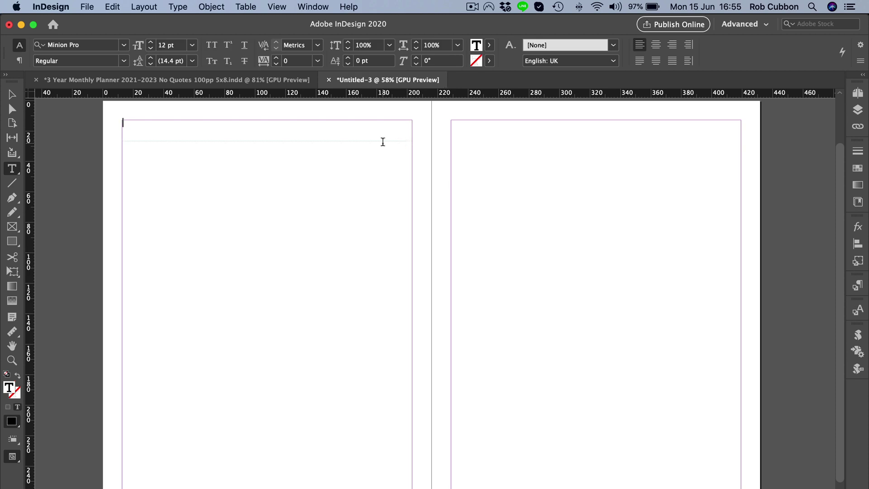
{"action": "left_click", "coordinate": [276, 7]}
{"action": "mouse_move", "coordinate": [328, 254]}
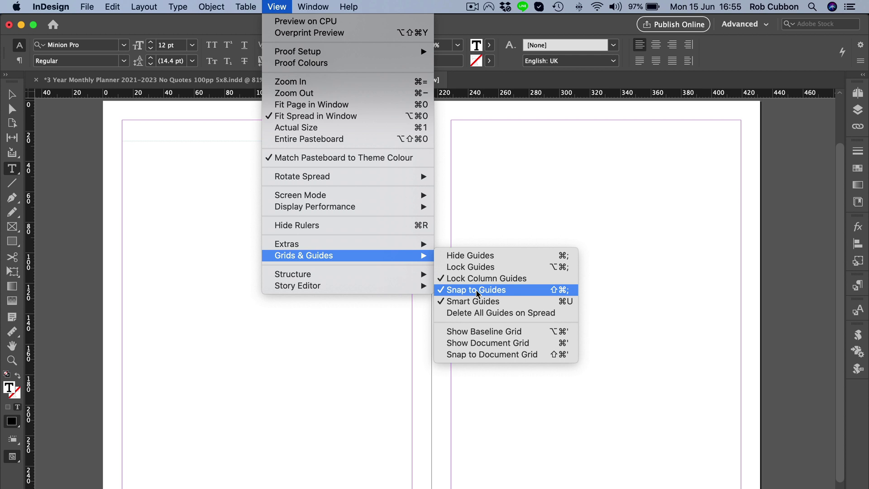
{"action": "left_click", "coordinate": [470, 197]}
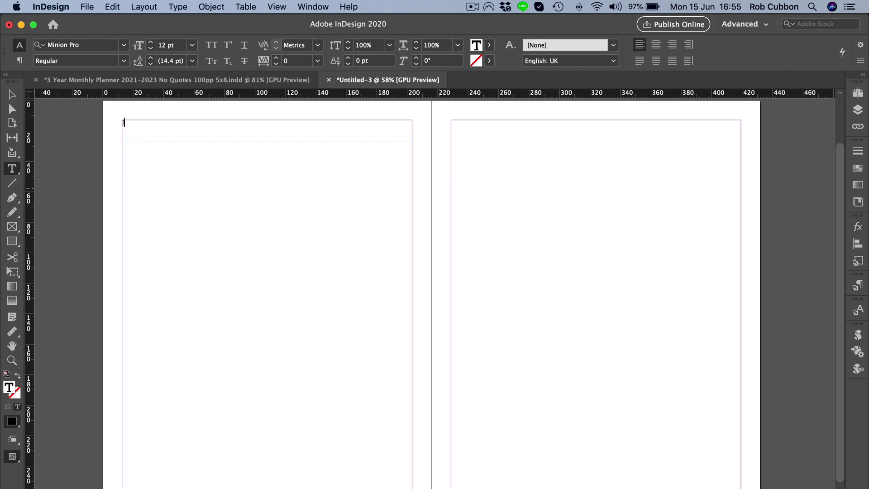
- Type the heading 'January 2020' and set it in Bebas Neue 26 pt
{"action": "type", "text": "January 2020"}
{"action": "key", "text": "super+a"}
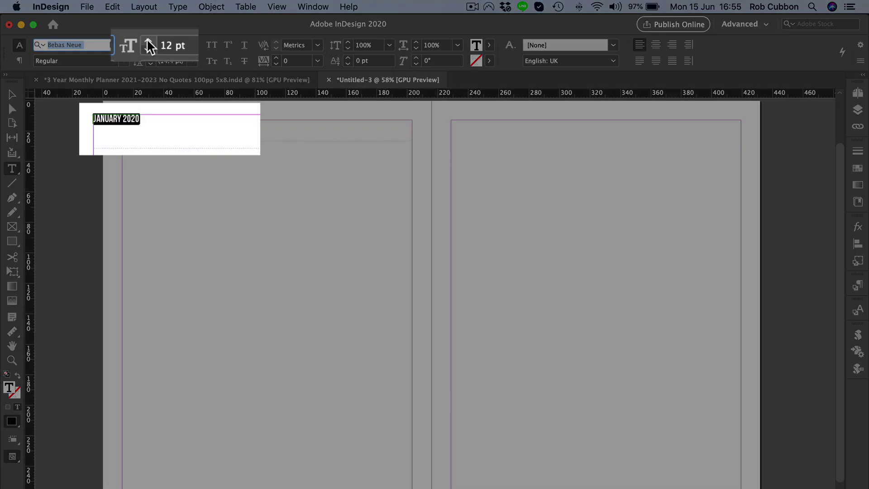
{"action": "left_click", "coordinate": [150, 42]}
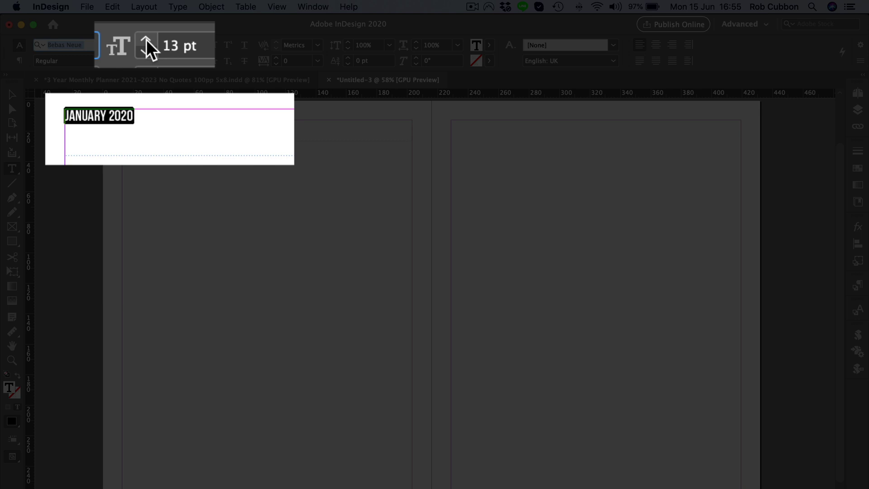
{"action": "left_click", "coordinate": [150, 42]}
{"action": "left_click", "coordinate": [150, 41]}
{"action": "left_click", "coordinate": [151, 41]}
{"action": "left_click", "coordinate": [151, 42]}
{"action": "left_click", "coordinate": [151, 42]}
{"action": "left_click", "coordinate": [151, 41]}
{"action": "left_click", "coordinate": [151, 42]}
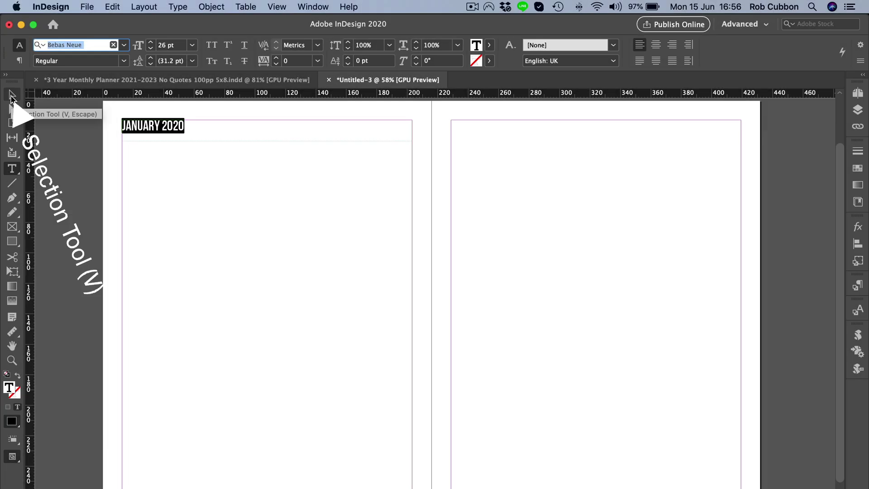
- Duplicate the heading frame onto the right master page and right-align its text
{"action": "left_click", "coordinate": [11, 96]}
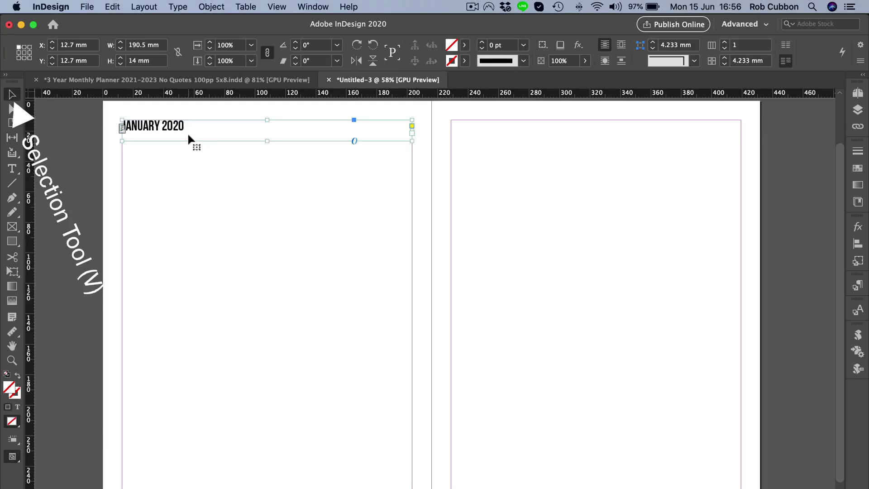
{"action": "left_click_drag", "start_coordinate": [202, 137], "coordinate": [520, 135]}
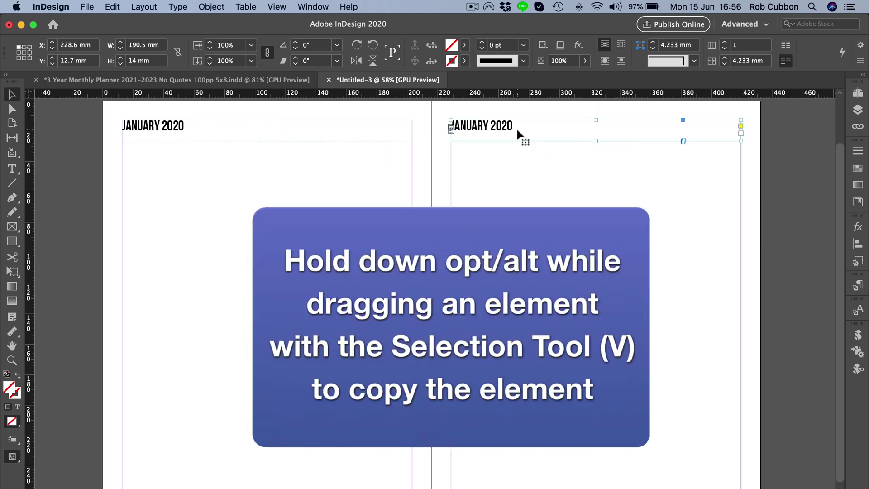
{"action": "double_click", "coordinate": [520, 129]}
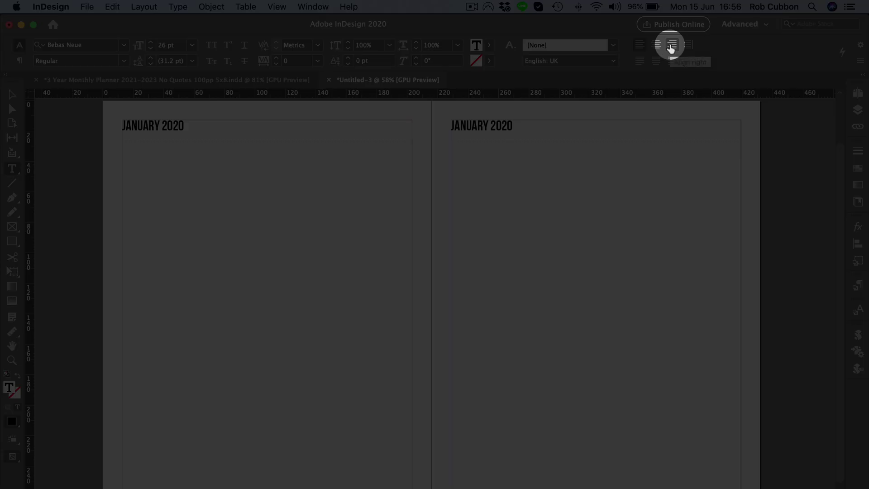
{"action": "left_click", "coordinate": [671, 45]}
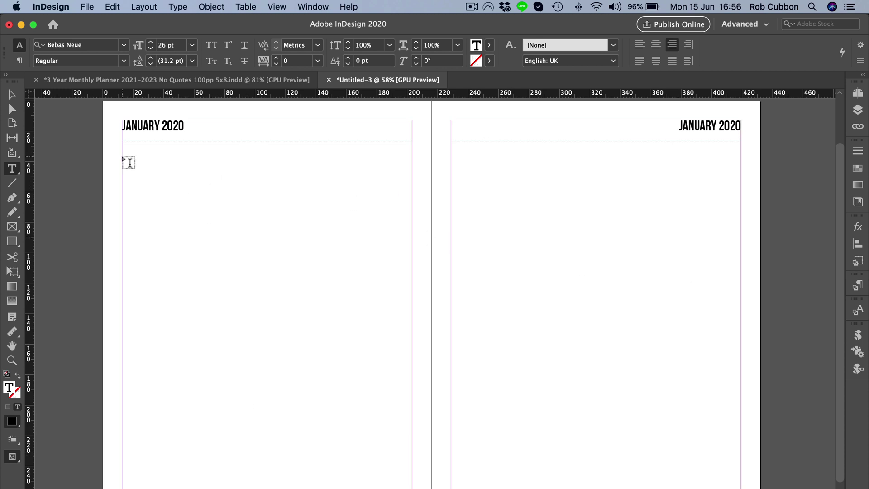
- Draw a frame below the heading and insert a table with 8 body rows and 4 columns
{"action": "left_click_drag", "start_coordinate": [123, 149], "coordinate": [412, 488]}
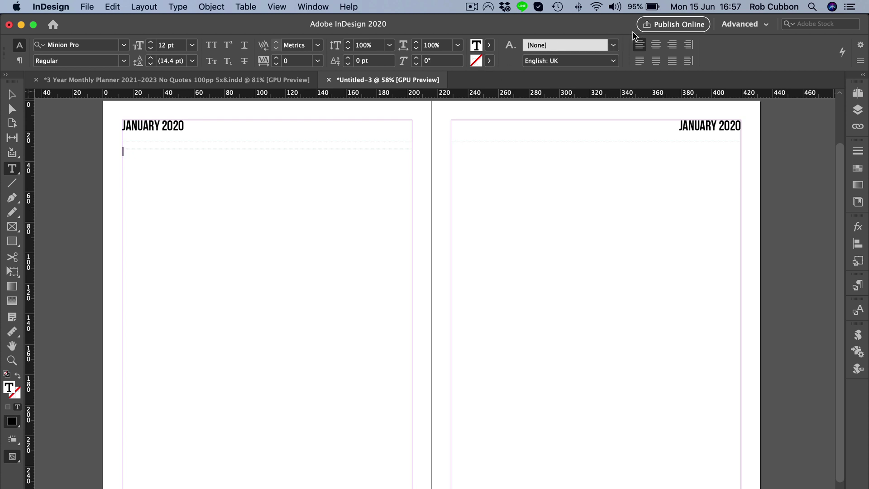
{"action": "left_click", "coordinate": [250, 7]}
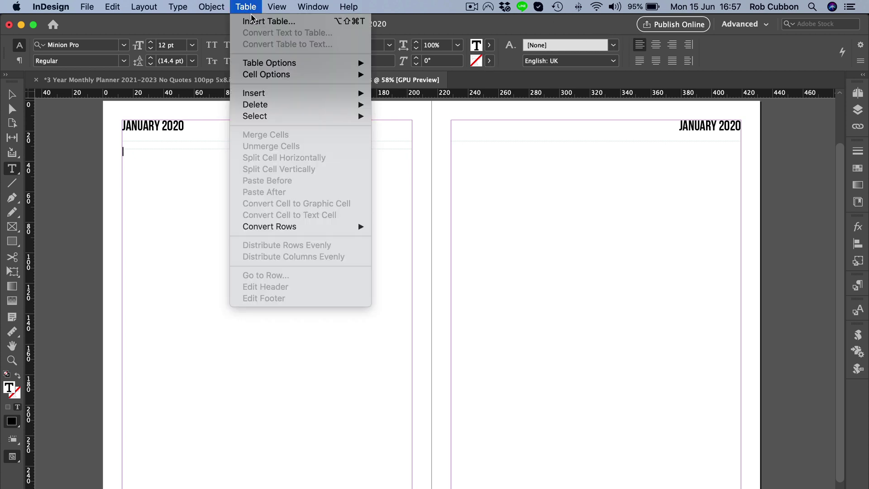
{"action": "left_click", "coordinate": [252, 20]}
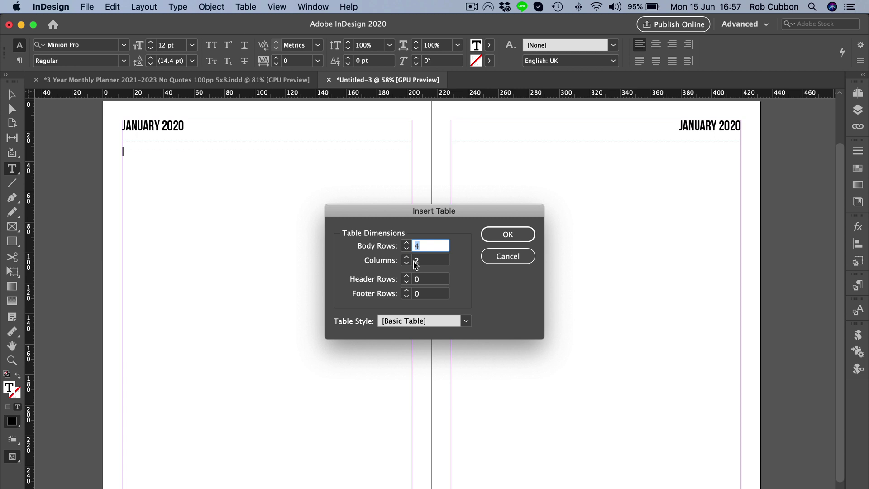
{"action": "type", "text": "8"}
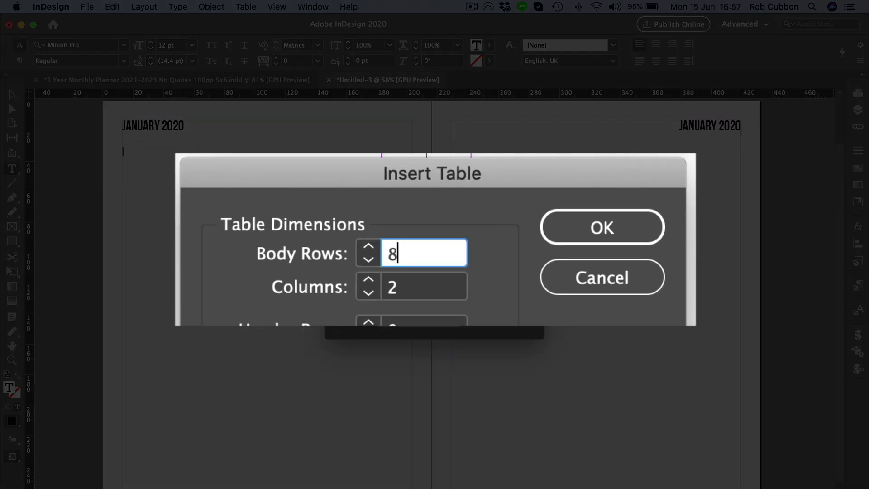
{"action": "left_click", "coordinate": [397, 291]}
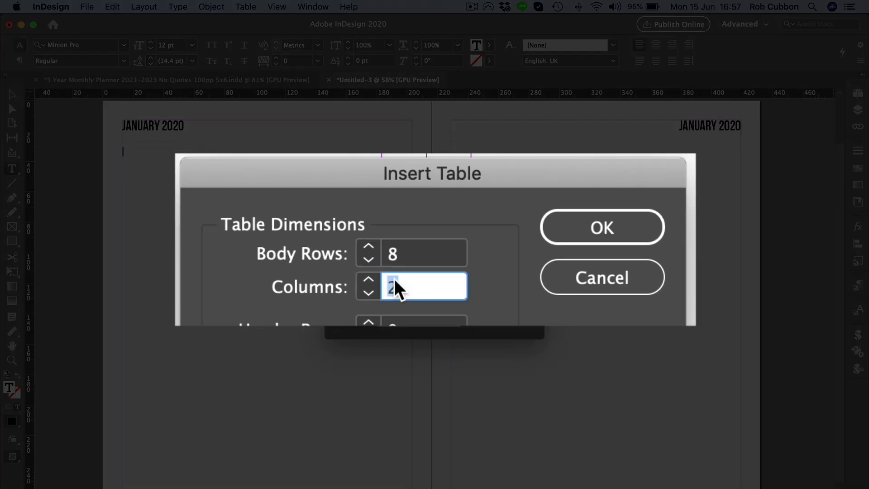
{"action": "type", "text": "4"}
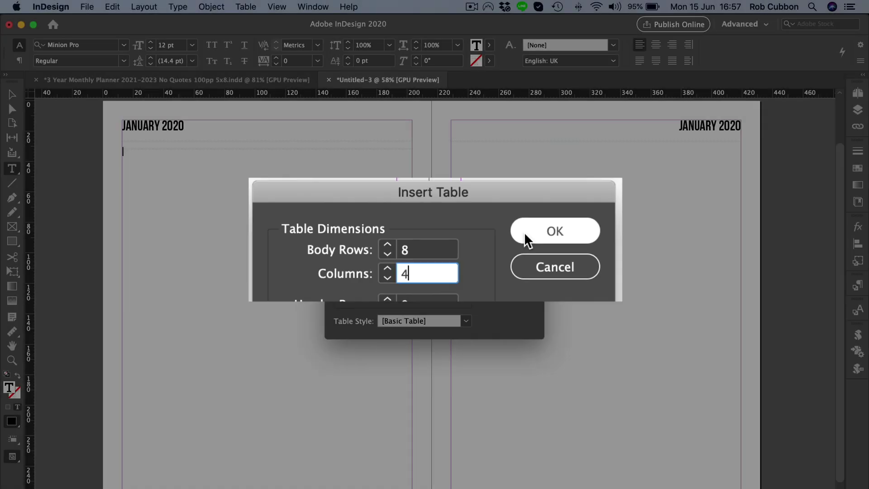
{"action": "left_click", "coordinate": [526, 236]}
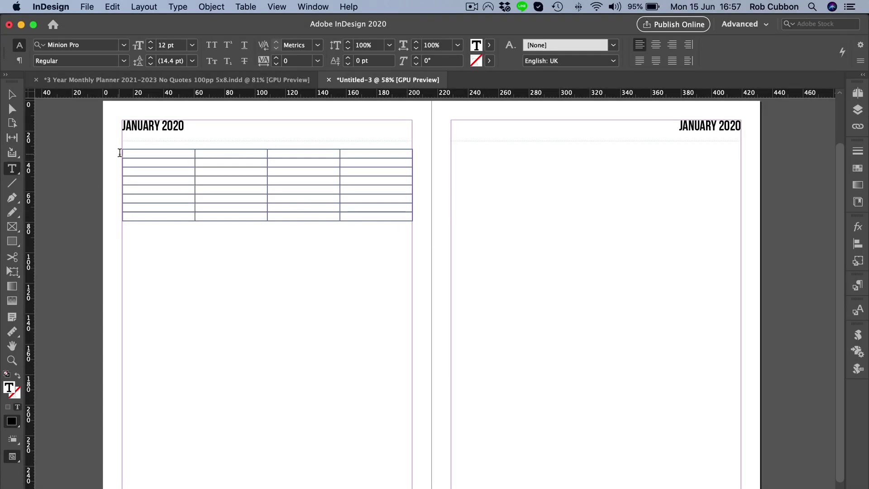
- Extend the table's last row to the bottom margin and distribute the date rows evenly
{"action": "left_click", "coordinate": [117, 154]}
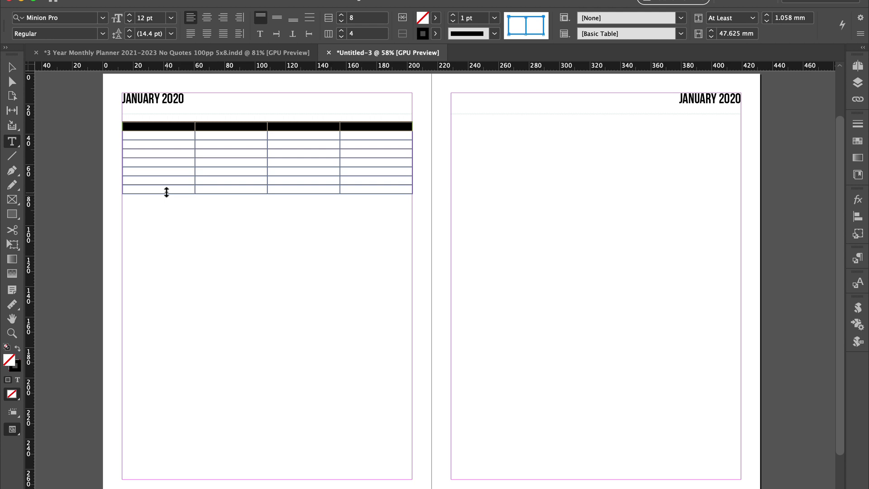
{"action": "left_click_drag", "start_coordinate": [167, 192], "coordinate": [169, 475]}
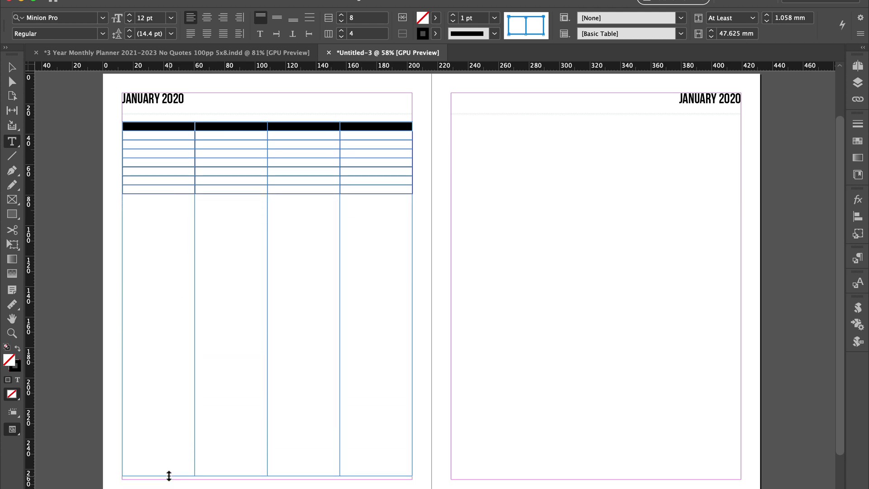
{"action": "left_click", "coordinate": [116, 405]}
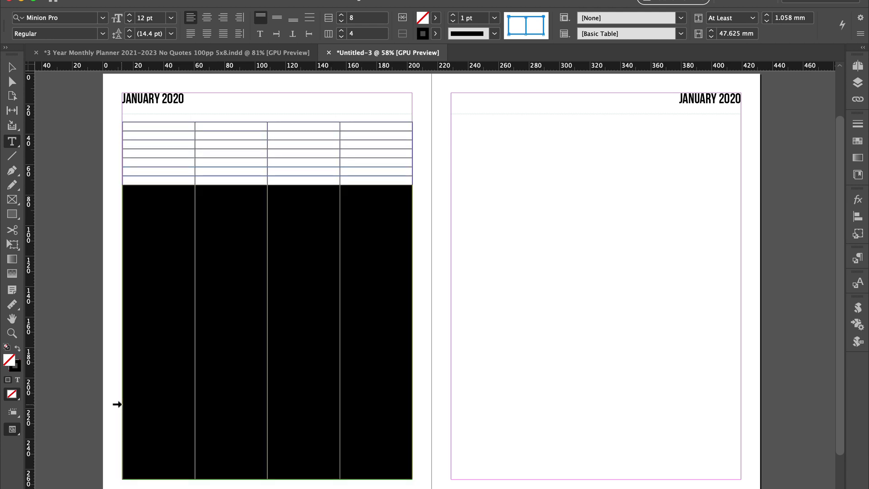
{"action": "left_click_drag", "start_coordinate": [116, 404], "coordinate": [113, 135]}
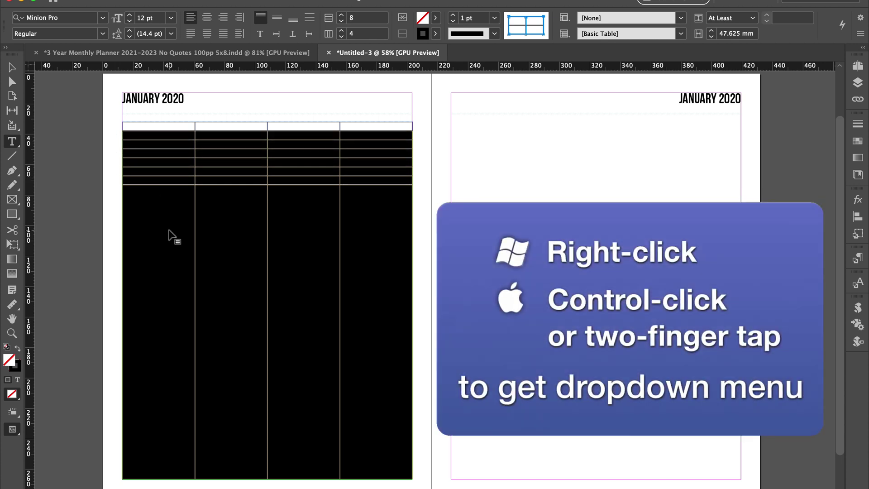
{"action": "right_click", "coordinate": [169, 231]}
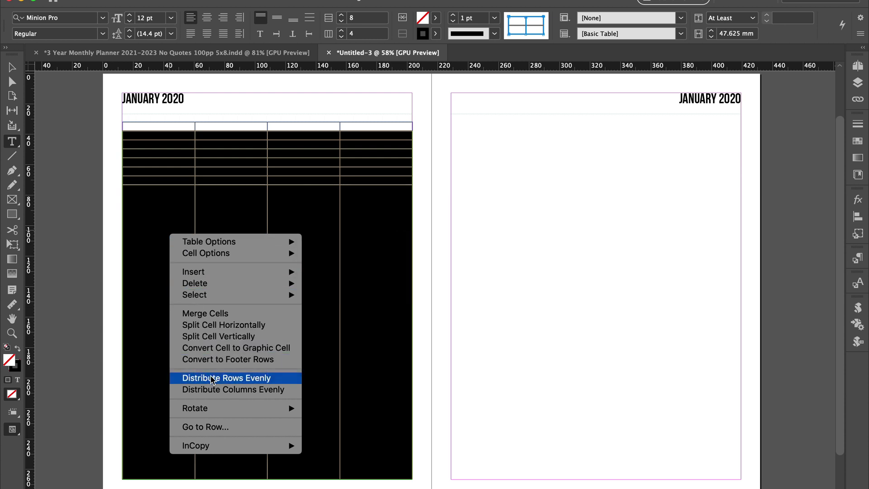
{"action": "left_click", "coordinate": [212, 378]}
{"action": "left_click", "coordinate": [167, 231]}
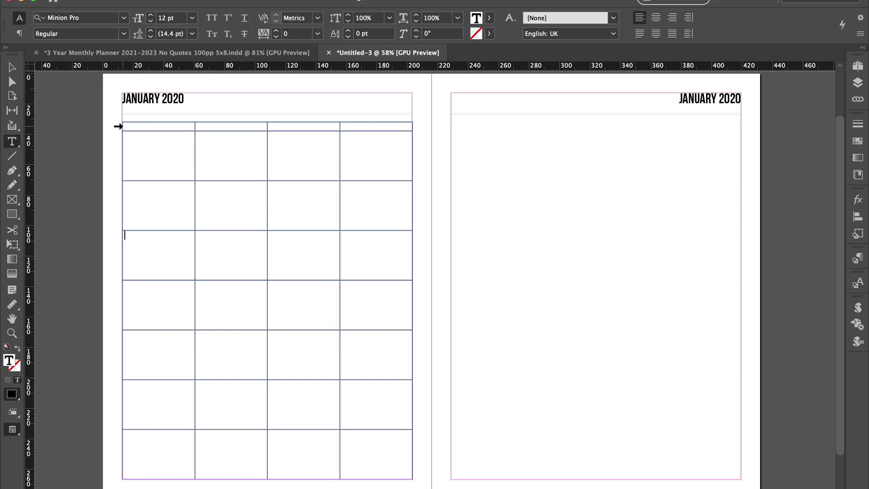
- Give the table's header row a [Paper] stroke and a solid [Black] fill
{"action": "left_click", "coordinate": [118, 126]}
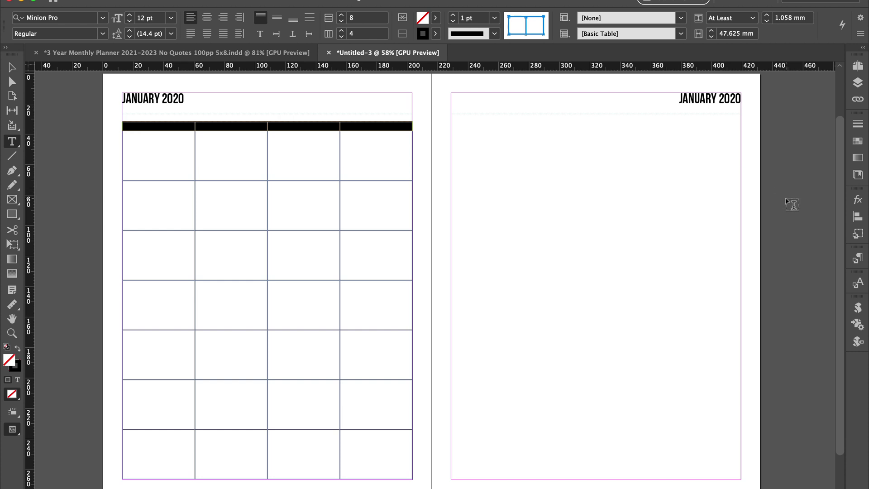
{"action": "left_click", "coordinate": [857, 140]}
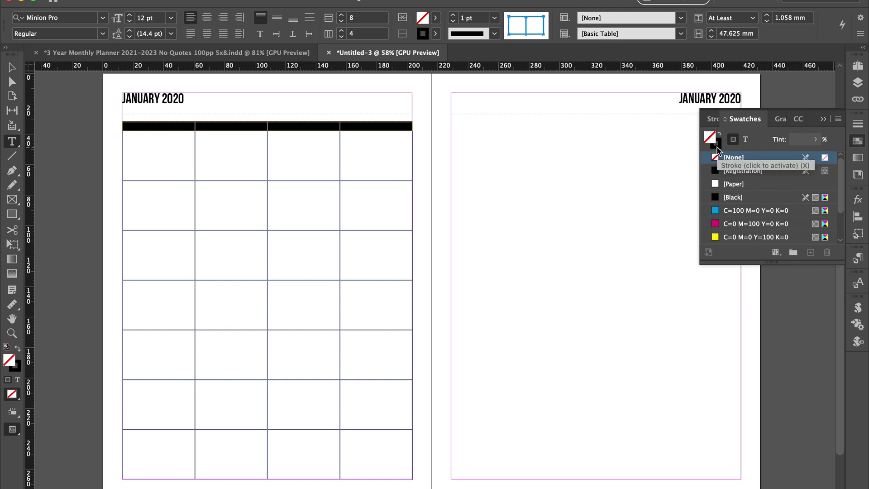
{"action": "left_click", "coordinate": [716, 144]}
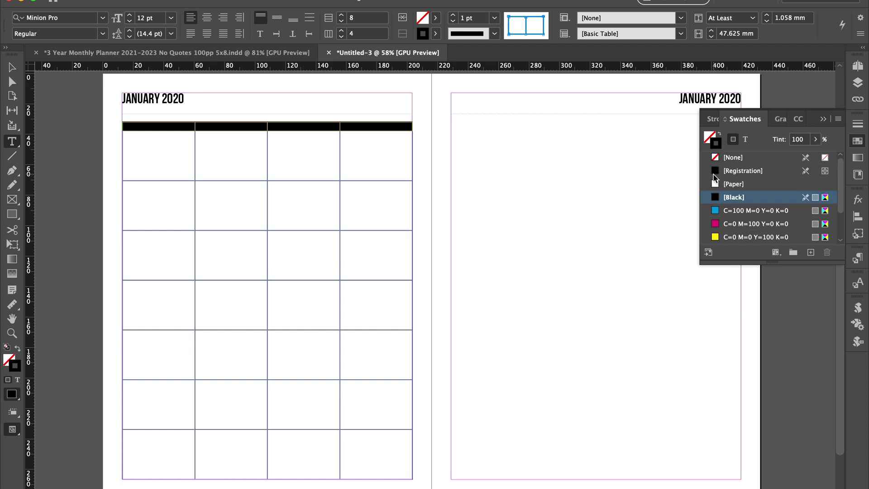
{"action": "left_click", "coordinate": [718, 185]}
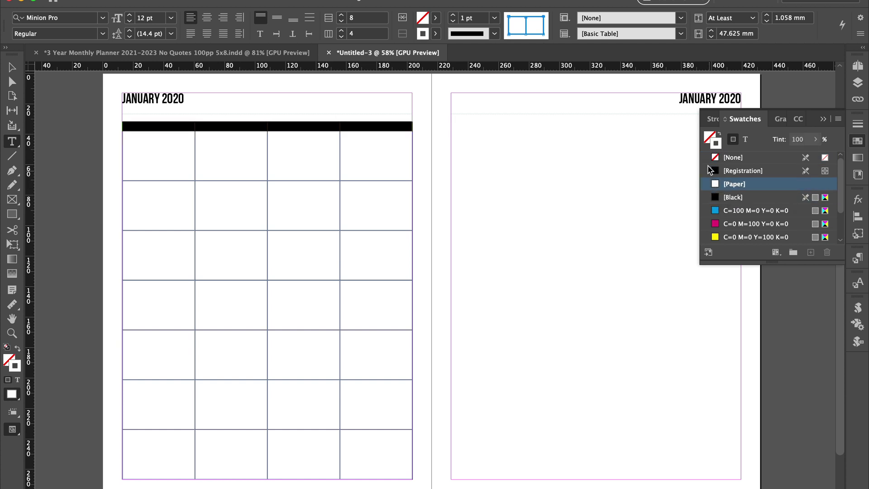
{"action": "left_click", "coordinate": [707, 142]}
{"action": "left_click", "coordinate": [727, 199]}
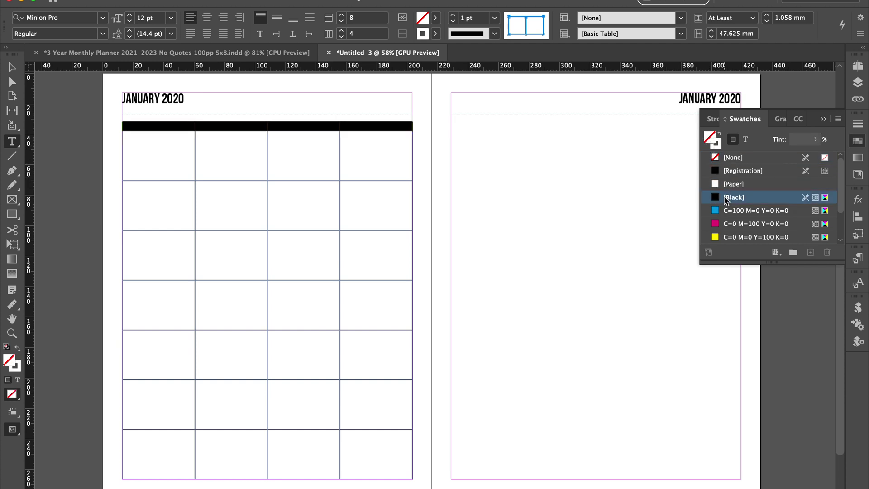
{"action": "left_click", "coordinate": [158, 126]}
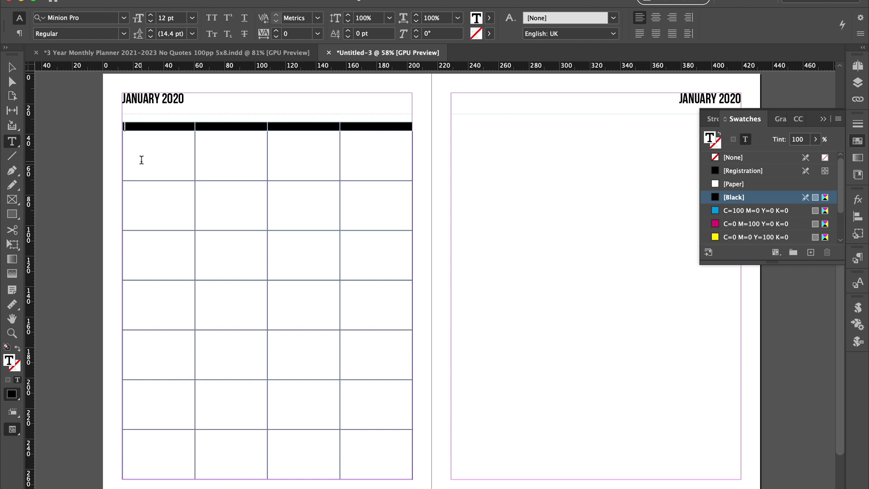
- Switch to Preview mode and place the cursor in the first header cell
{"action": "key", "text": "Escape"}
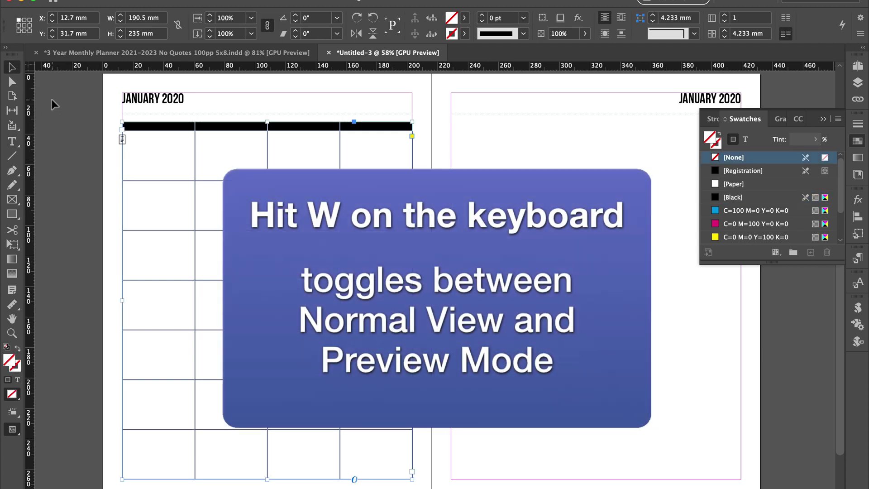
{"action": "key", "text": "w"}
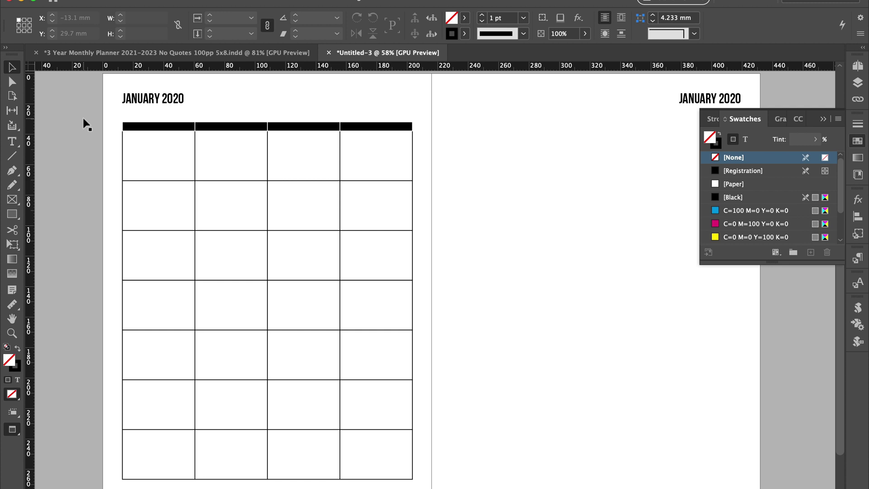
{"action": "left_click", "coordinate": [124, 128]}
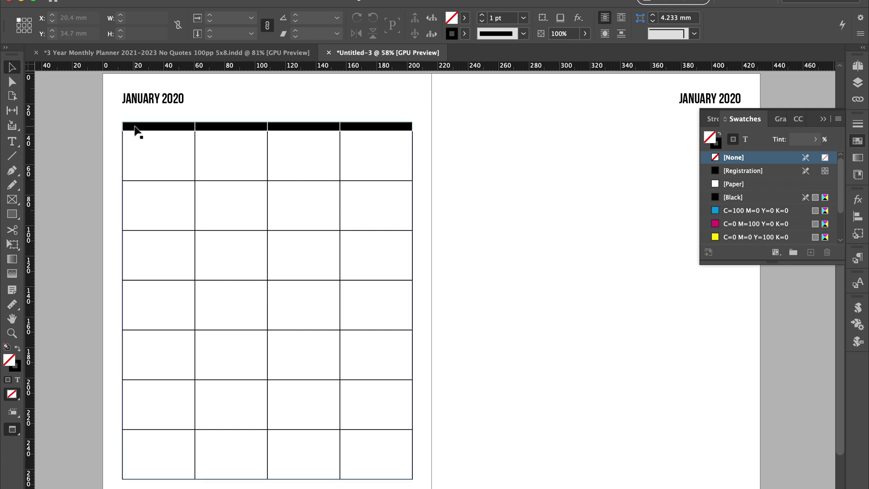
{"action": "double_click", "coordinate": [135, 126]}
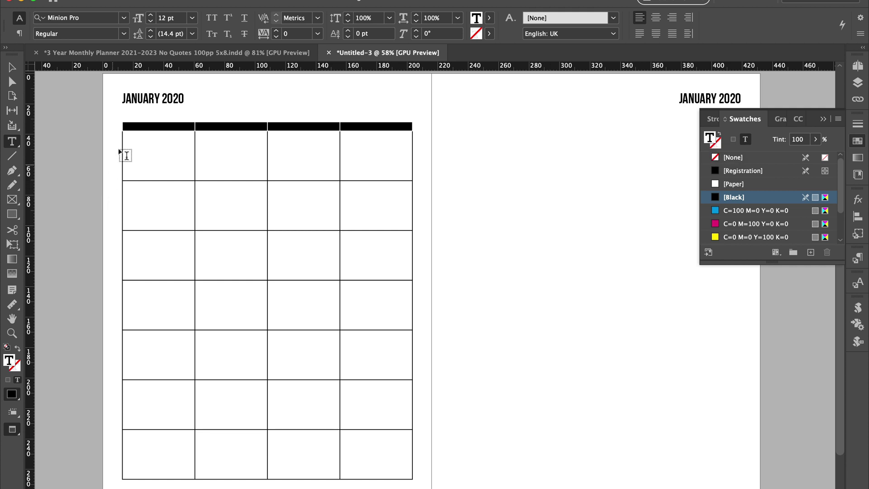
- Label the first header cell Monday in white [Paper] Oswald Bold 14 pt
{"action": "left_click", "coordinate": [127, 126]}
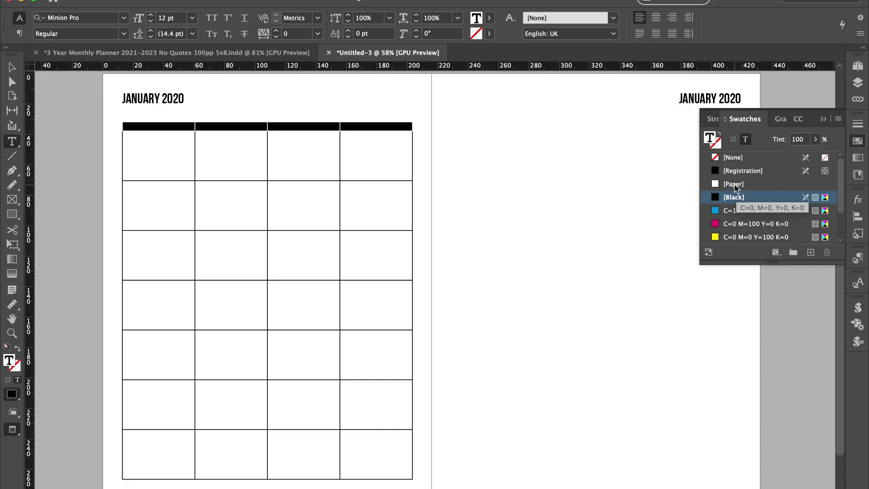
{"action": "left_click", "coordinate": [734, 184]}
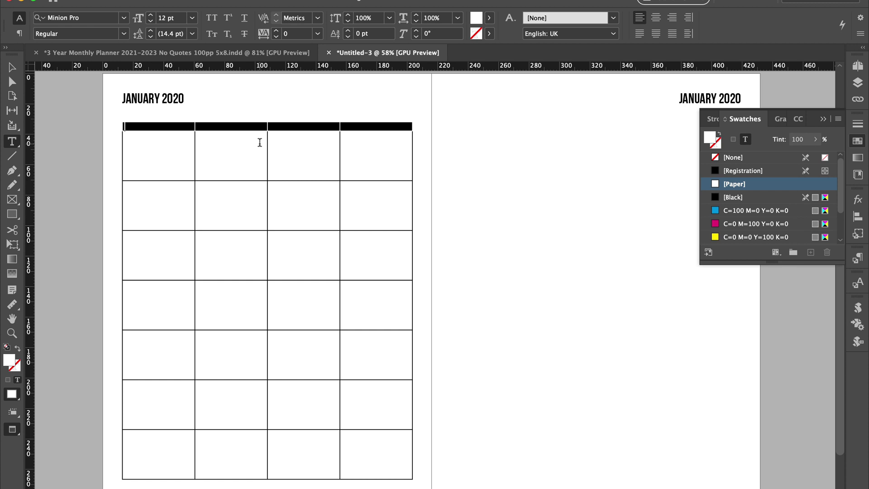
{"action": "type", "text": "Monday"}
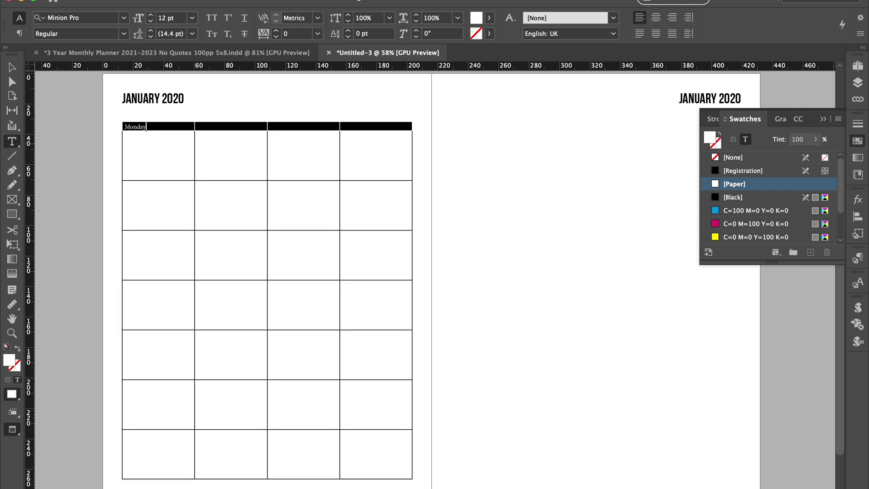
{"action": "key", "text": "Escape"}
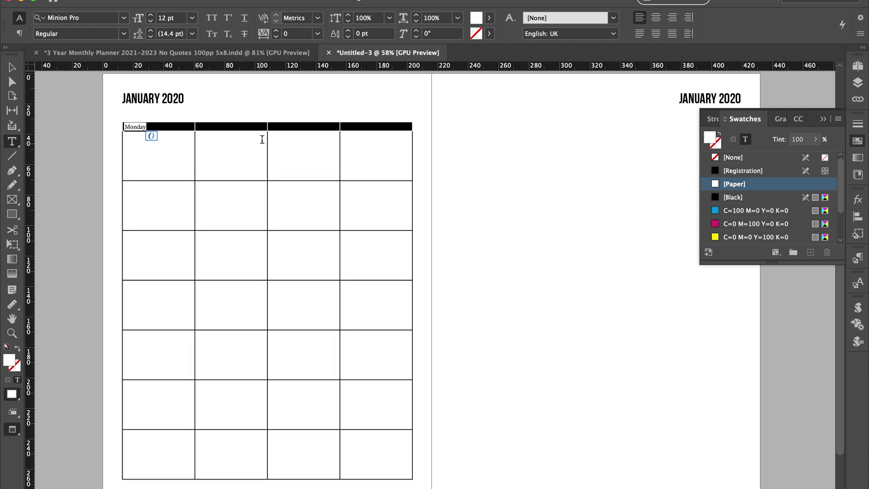
{"action": "left_click", "coordinate": [99, 17]}
{"action": "type", "text": "Oswald Bold"}
{"action": "key", "text": "Return"}
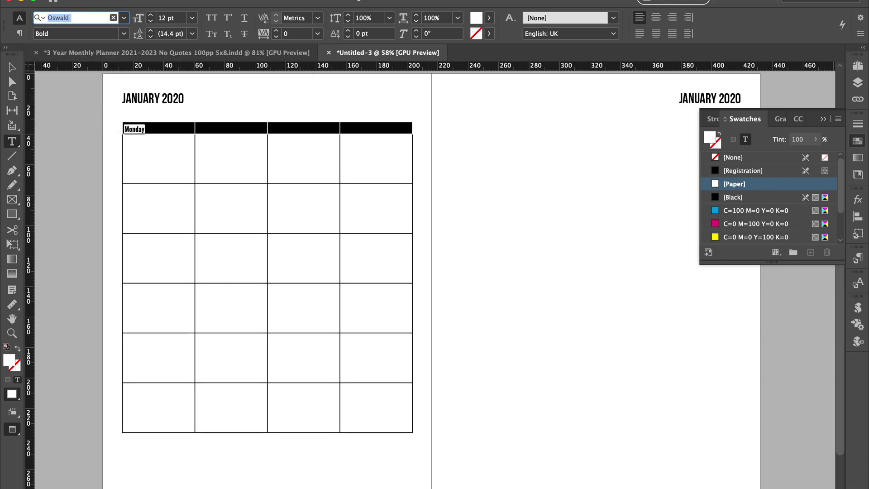
{"action": "left_click", "coordinate": [150, 15]}
{"action": "left_click", "coordinate": [149, 15]}
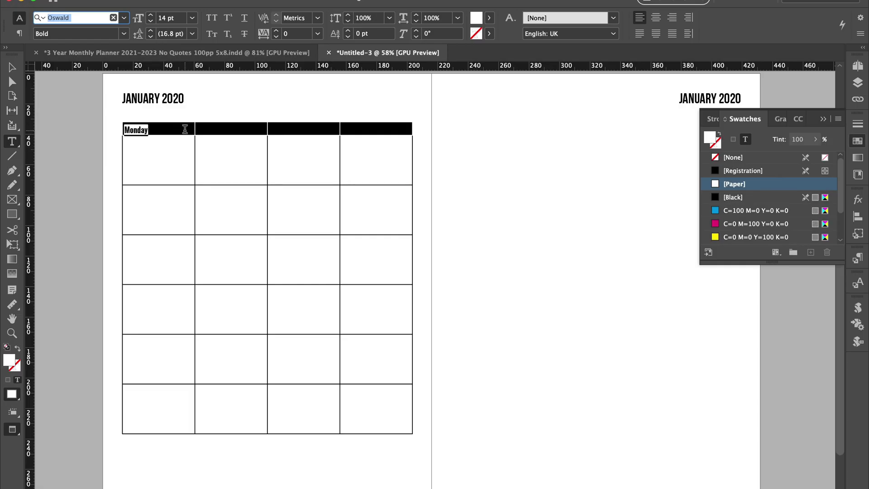
- Fill the remaining header cells with Tuesday, Wednesday and Thursday in the same style
{"action": "left_click", "coordinate": [205, 130]}
{"action": "type", "text": "Monday"}
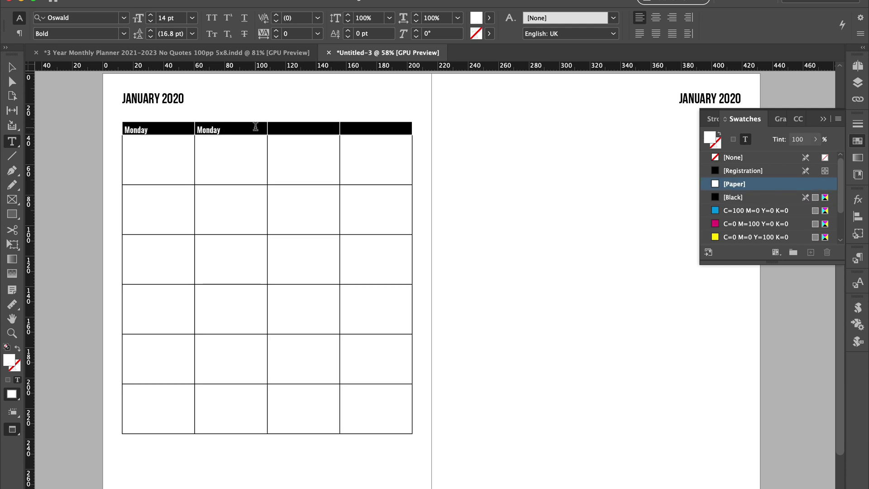
{"action": "left_click", "coordinate": [281, 130]}
{"action": "type", "text": "Monday"}
{"action": "double_click", "coordinate": [208, 130]}
{"action": "type", "text": "TUE"}
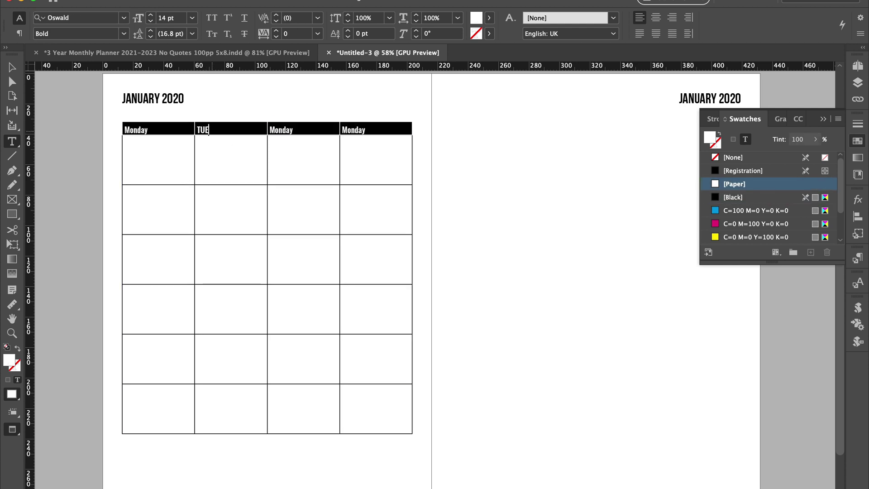
{"action": "type", "text": "esday"}
{"action": "key", "text": "Tab"}
{"action": "type", "text": "Wedness"}
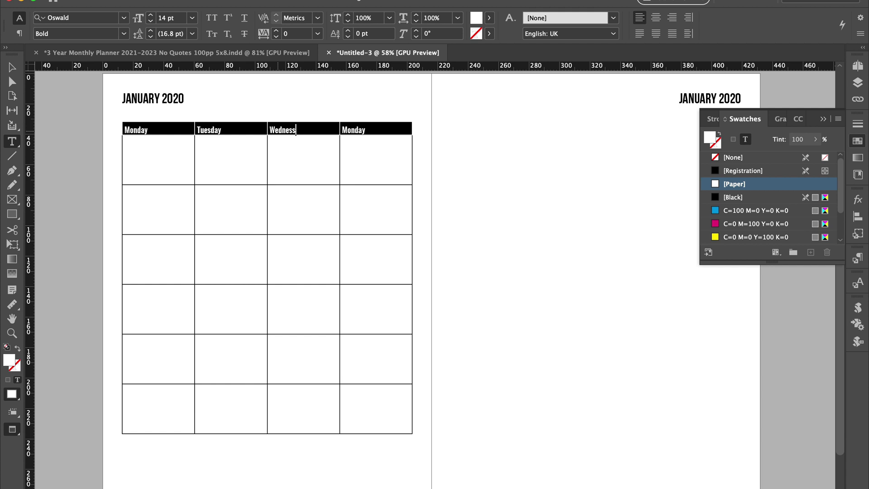
{"action": "type", "text": "ay"}
{"action": "key", "text": "Tab"}
{"action": "type", "text": "Thursaty"}
{"action": "key", "text": "BackSpace"}
{"action": "key", "text": "BackSpace"}
{"action": "key", "text": "BackSpace"}
{"action": "type", "text": "day"}
{"action": "left_click", "coordinate": [119, 127]}
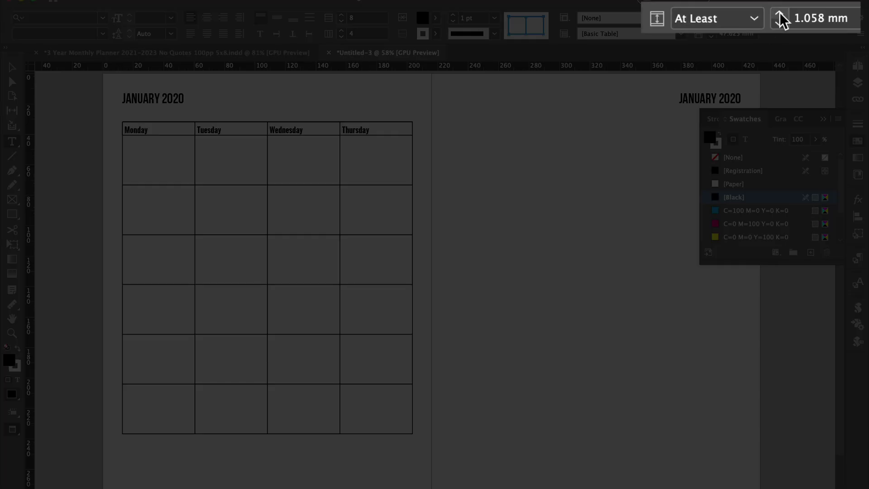
- Raise the header row's minimum height to 10 mm
{"action": "left_click", "coordinate": [779, 14]}
{"action": "left_click", "coordinate": [778, 12]}
{"action": "left_click", "coordinate": [779, 13]}
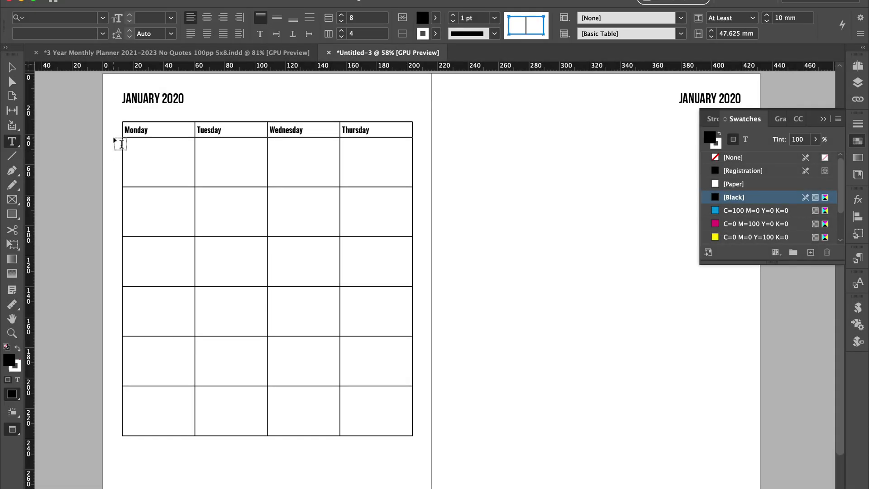
{"action": "left_click", "coordinate": [115, 140]}
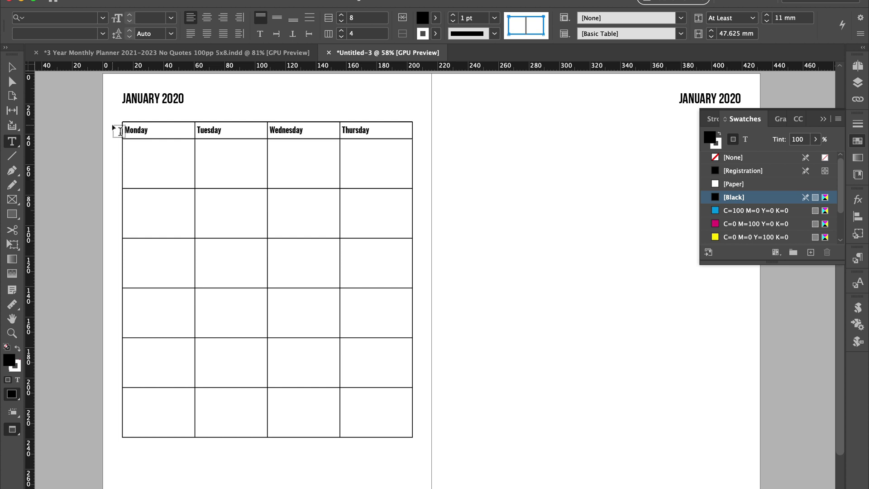
{"action": "key", "text": "Escape"}
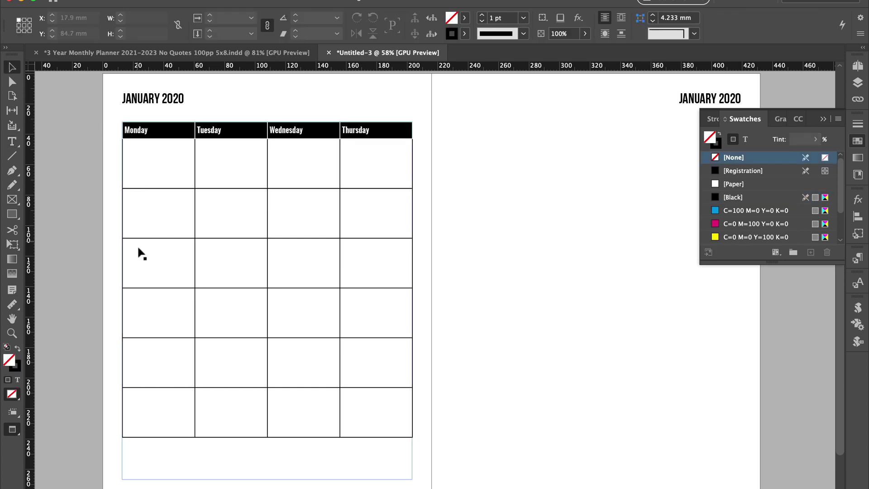
- End the table at the bottom margin and distribute the seven date rows evenly at 31.95 mm
{"action": "key", "text": "w"}
{"action": "left_click", "coordinate": [317, 481]}
{"action": "key", "text": "w"}
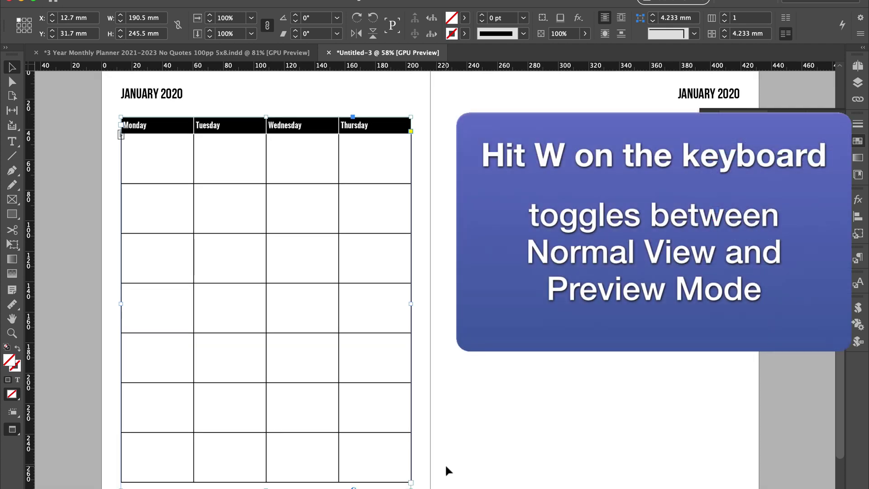
{"action": "key", "text": "w"}
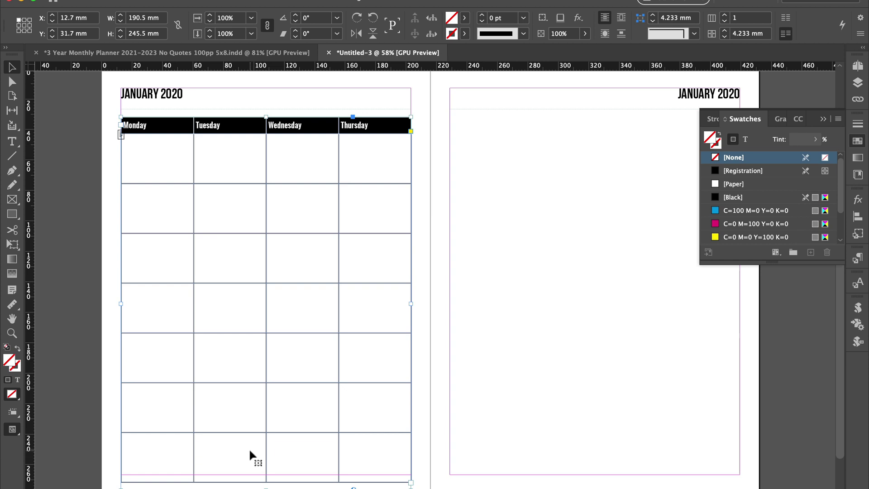
{"action": "double_click", "coordinate": [249, 447]}
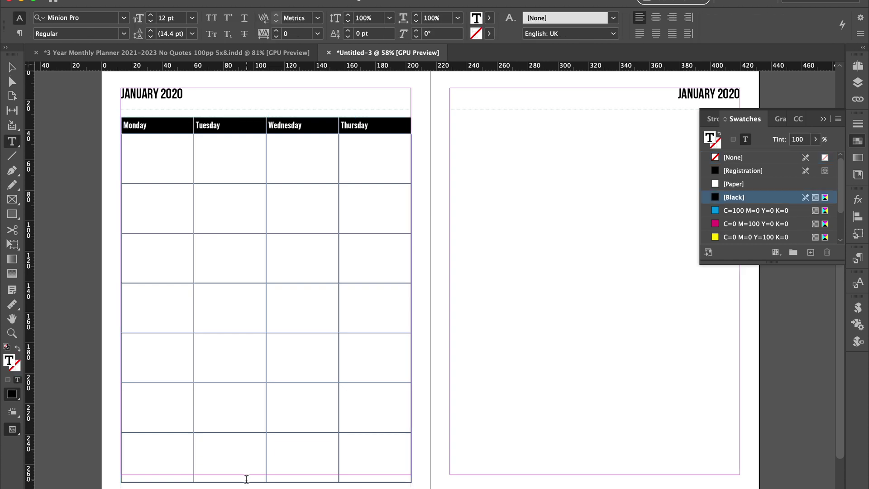
{"action": "left_click_drag", "start_coordinate": [246, 479], "coordinate": [245, 474]}
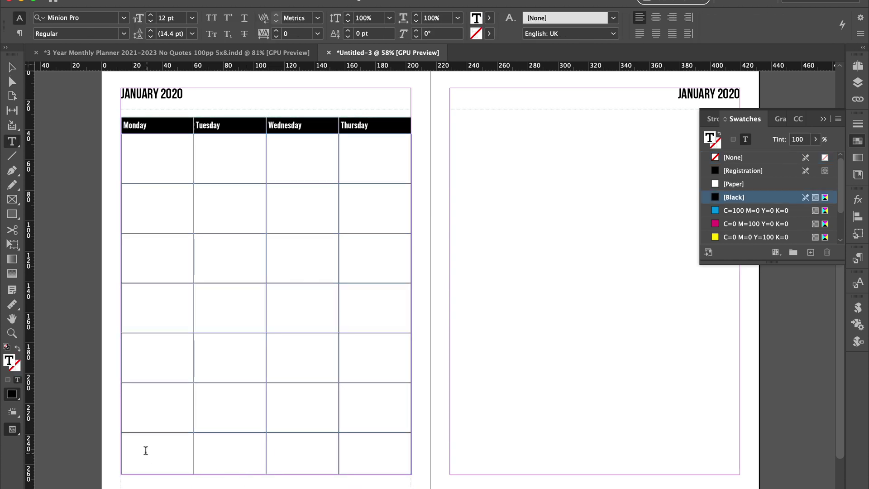
{"action": "left_click_drag", "start_coordinate": [117, 449], "coordinate": [116, 174]}
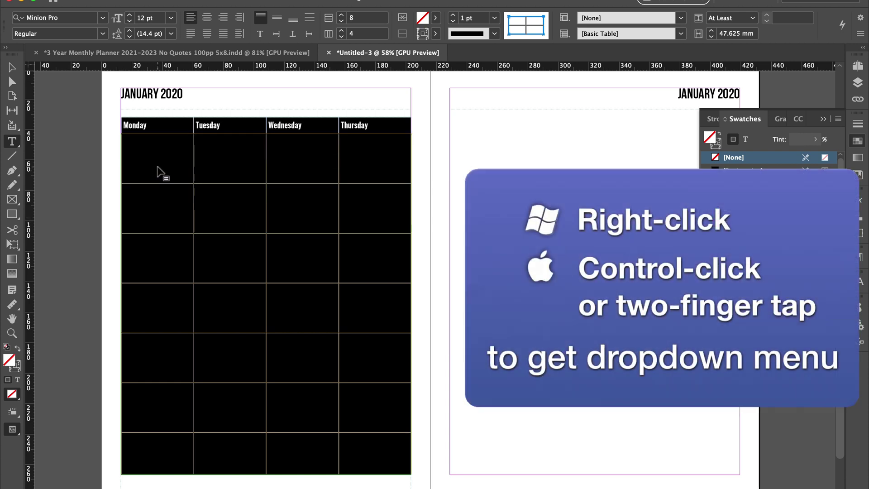
{"action": "right_click", "coordinate": [158, 170]}
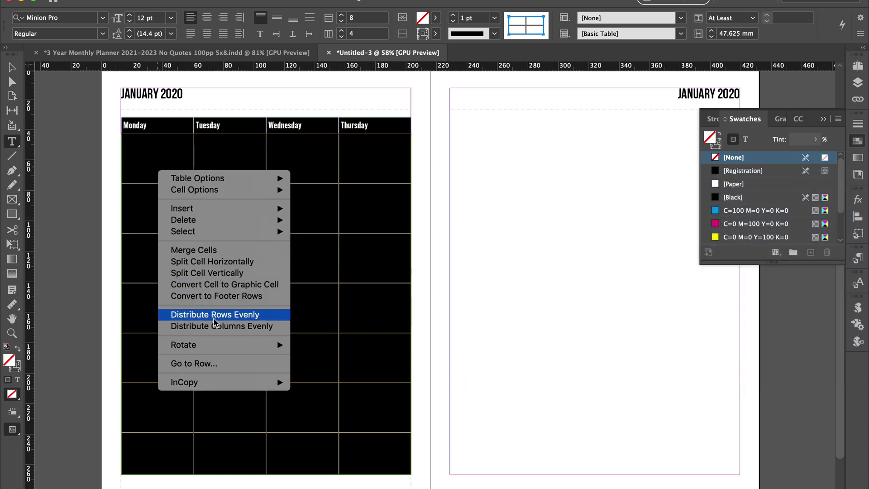
{"action": "left_click", "coordinate": [215, 314]}
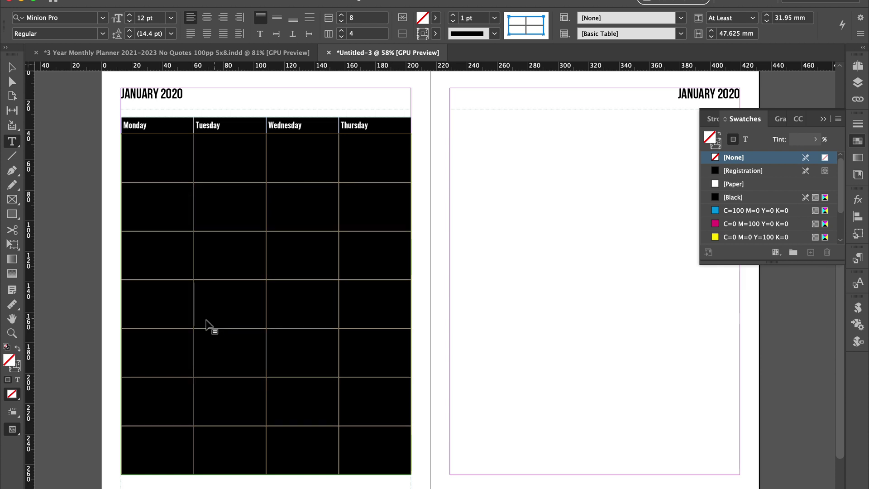
{"action": "left_click", "coordinate": [108, 274]}
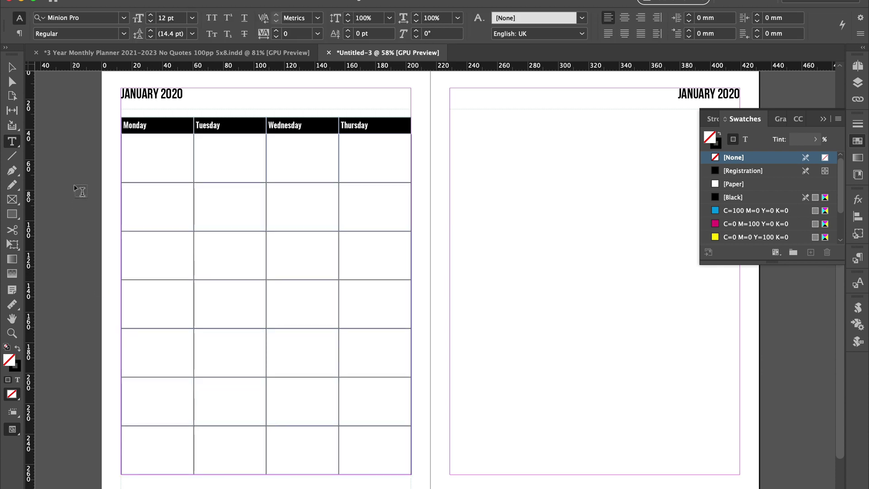
{"action": "left_click", "coordinate": [9, 68]}
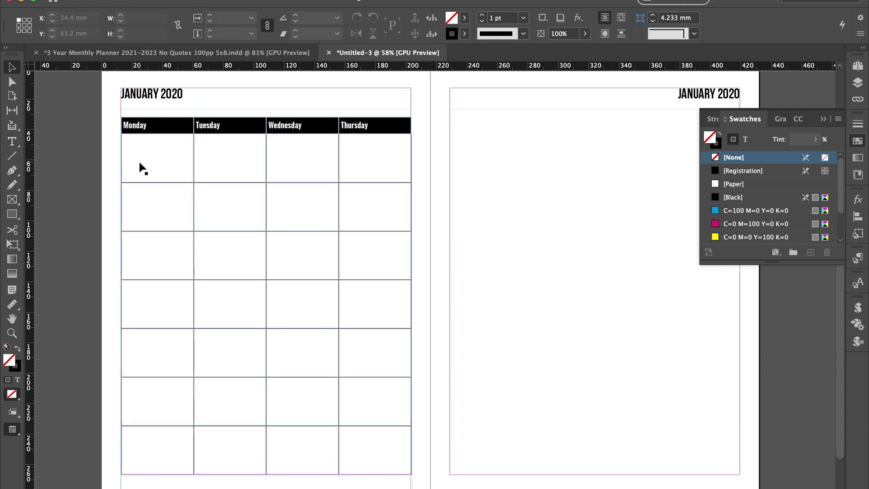
- Alt-drag a copy of the calendar table onto the right page and retype its headers as Friday, Saturday, Sunday
{"action": "left_click_drag", "start_coordinate": [140, 163], "coordinate": [471, 171]}
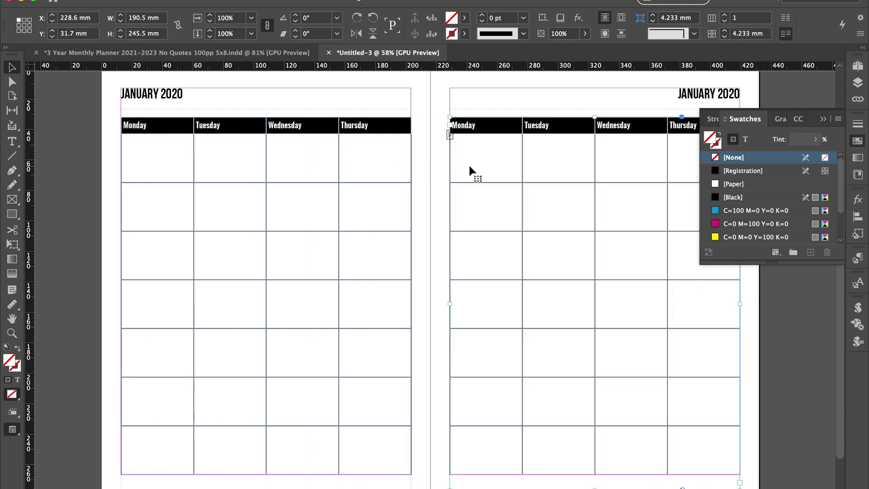
{"action": "double_click", "coordinate": [465, 130]}
{"action": "double_click", "coordinate": [467, 130]}
{"action": "type", "text": "F"}
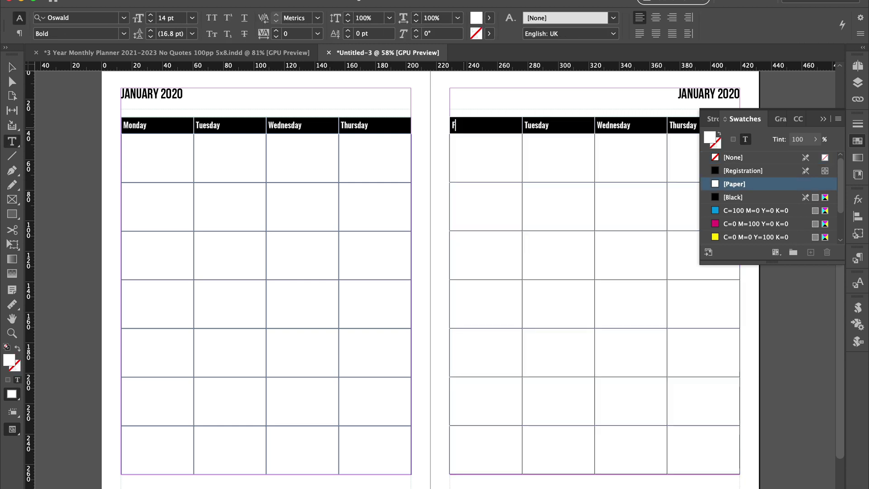
{"action": "type", "text": "riday"}
{"action": "key", "text": "Tab"}
{"action": "type", "text": "Satur"}
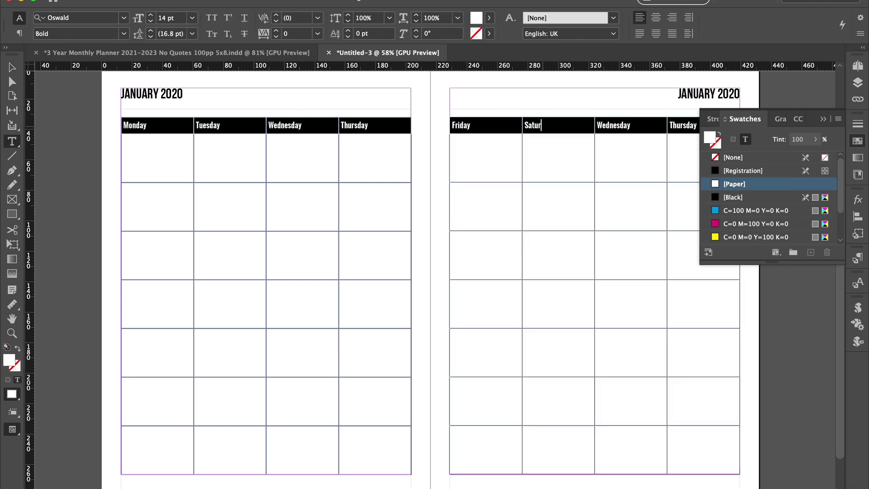
{"action": "type", "text": "day"}
{"action": "key", "text": "Tab"}
{"action": "type", "text": "S"}
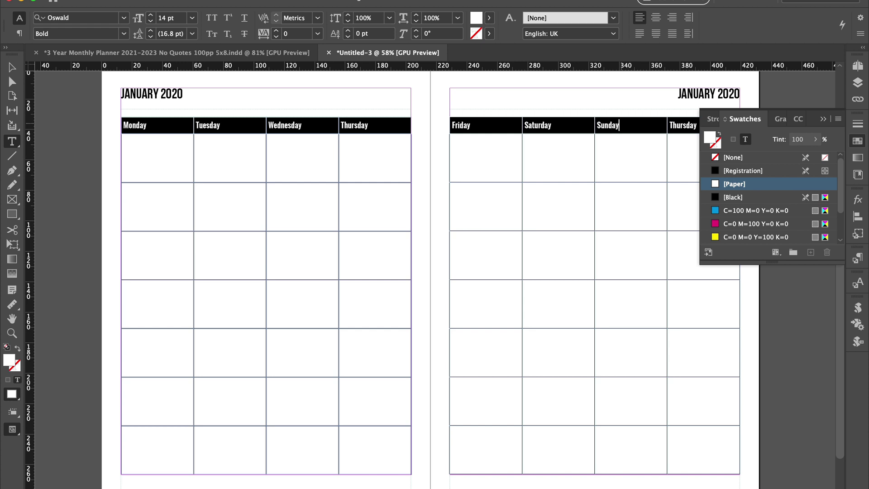
- Delete the leftover Thursday column from the right-page table
{"action": "left_click", "coordinate": [858, 140]}
{"action": "left_click", "coordinate": [709, 114]}
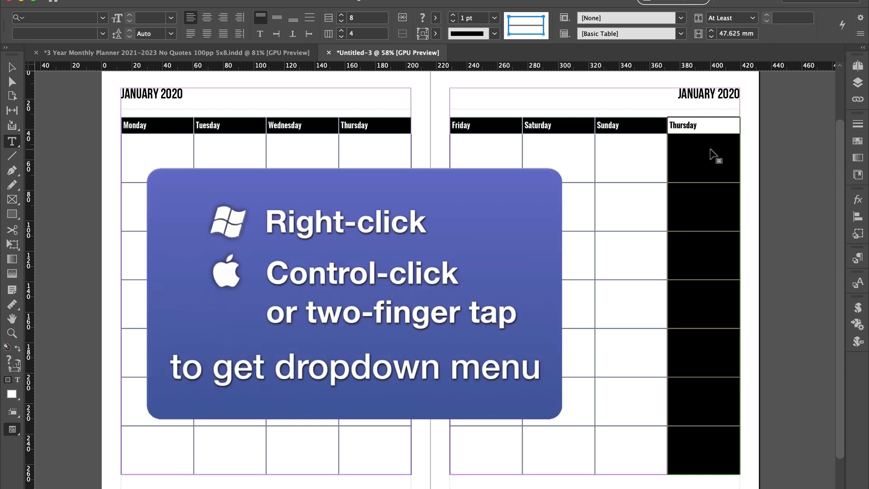
{"action": "right_click", "coordinate": [710, 151]}
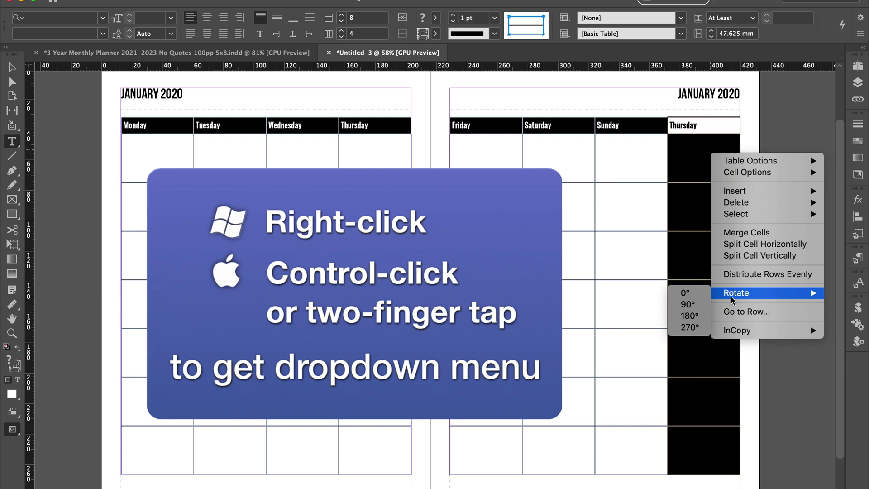
{"action": "mouse_move", "coordinate": [748, 202]}
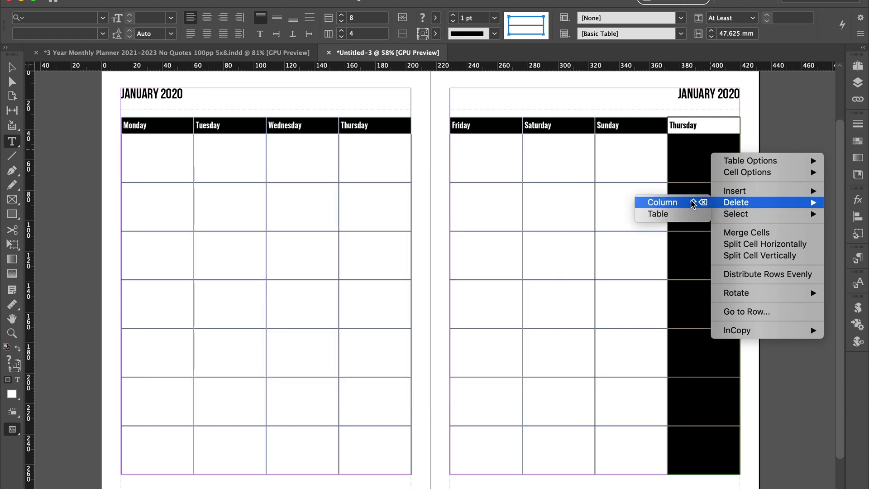
{"action": "left_click", "coordinate": [693, 205]}
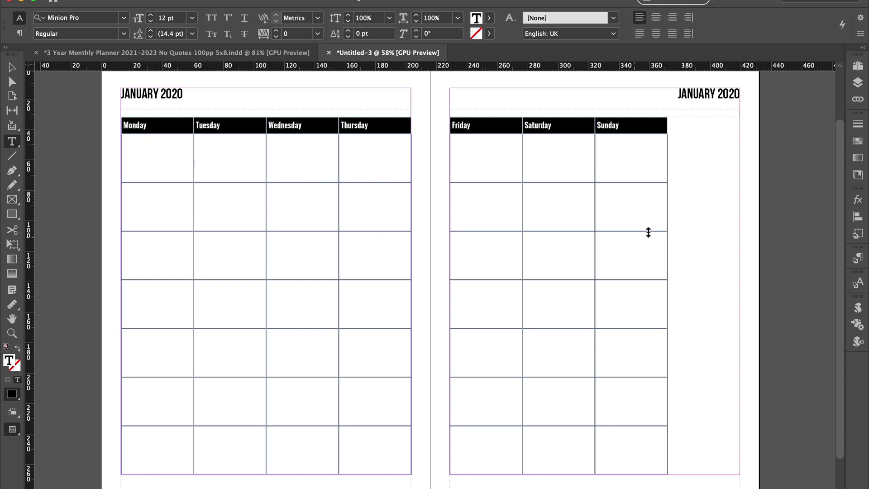
- Create Layer 2, lock Layer 1 holding the calendar tables, and make Layer 2 active
{"action": "left_click", "coordinate": [857, 86]}
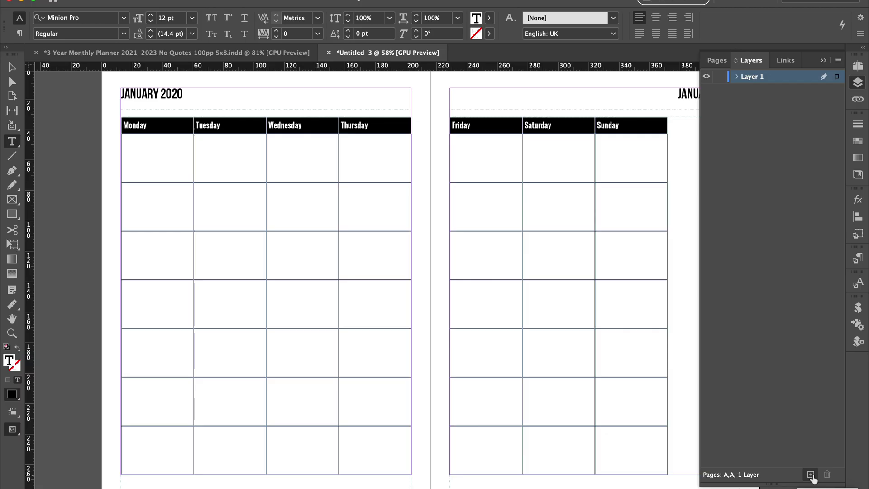
{"action": "left_click", "coordinate": [810, 476]}
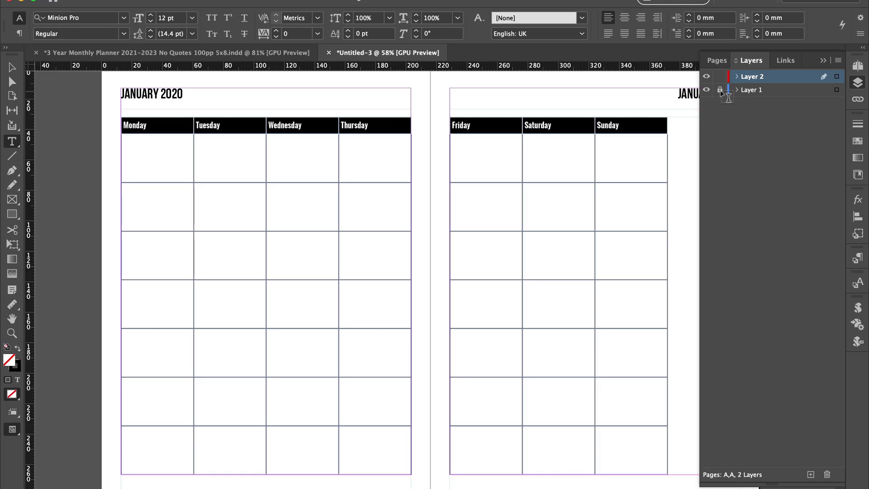
{"action": "left_click", "coordinate": [721, 90]}
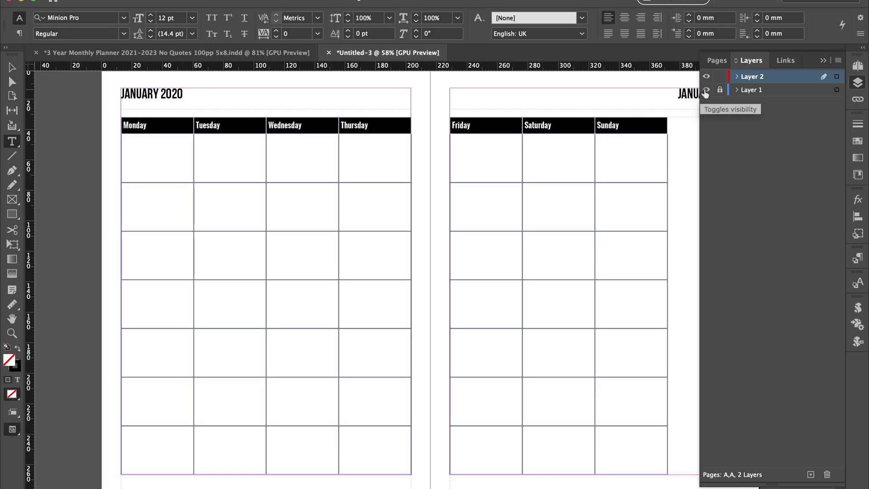
{"action": "left_click", "coordinate": [706, 93]}
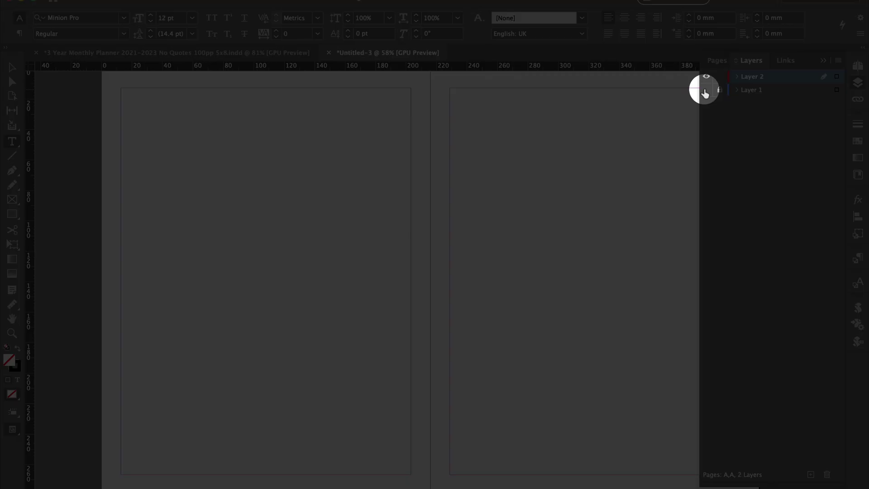
{"action": "left_click", "coordinate": [705, 91]}
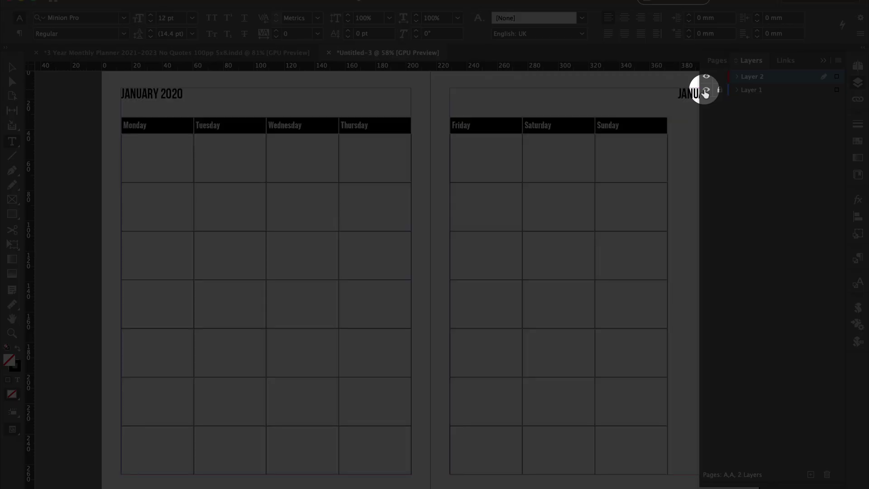
{"action": "left_click", "coordinate": [706, 92]}
{"action": "left_click", "coordinate": [706, 92]}
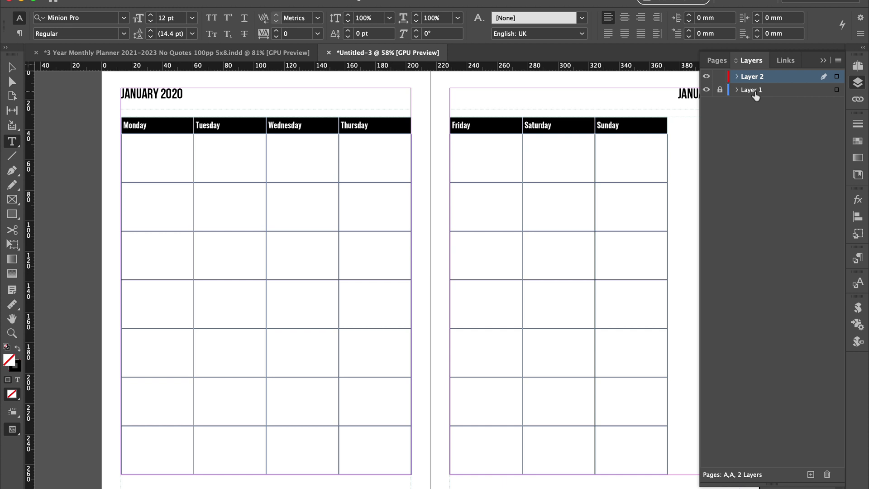
{"action": "left_click", "coordinate": [755, 93]}
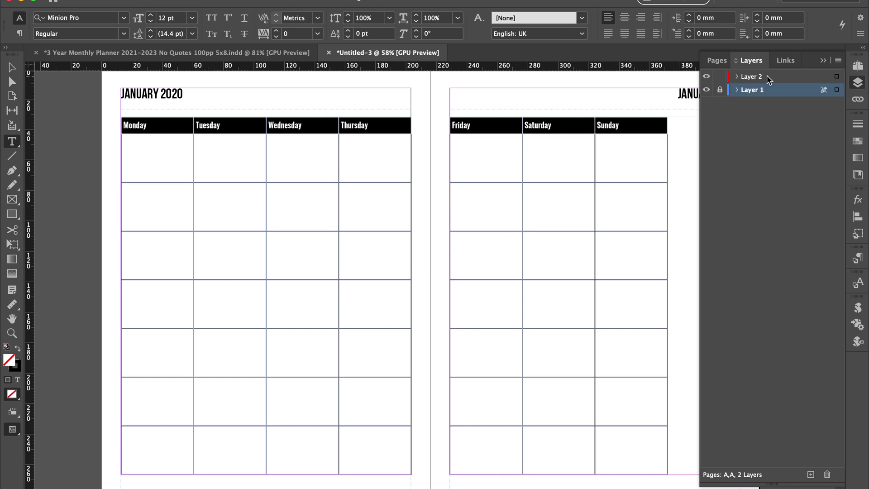
{"action": "left_click", "coordinate": [769, 79]}
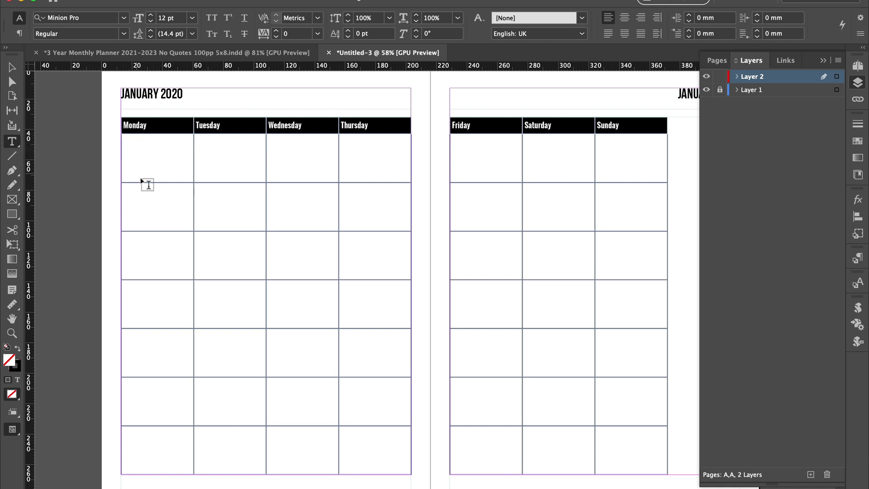
- Draw a small text frame in Monday's first date cell, type 1, and set it to Oswald Bold
{"action": "left_click_drag", "start_coordinate": [124, 136], "coordinate": [141, 151]}
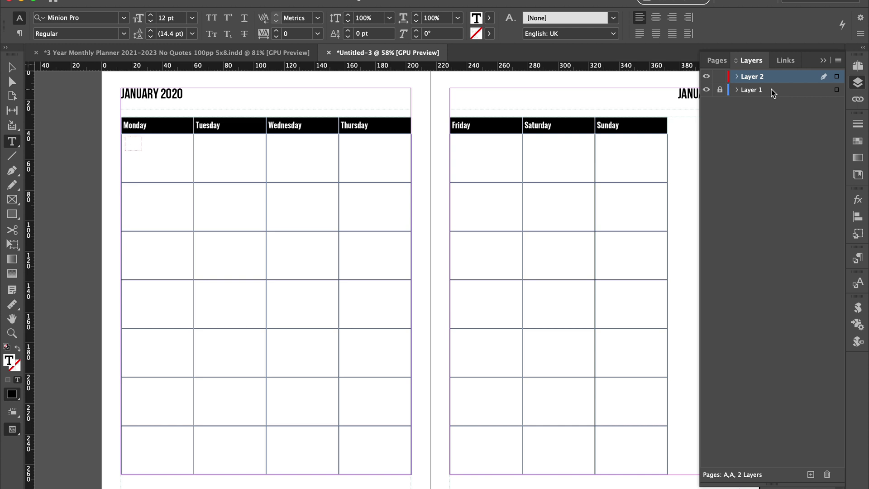
{"action": "type", "text": "1"}
{"action": "double_click", "coordinate": [127, 138]}
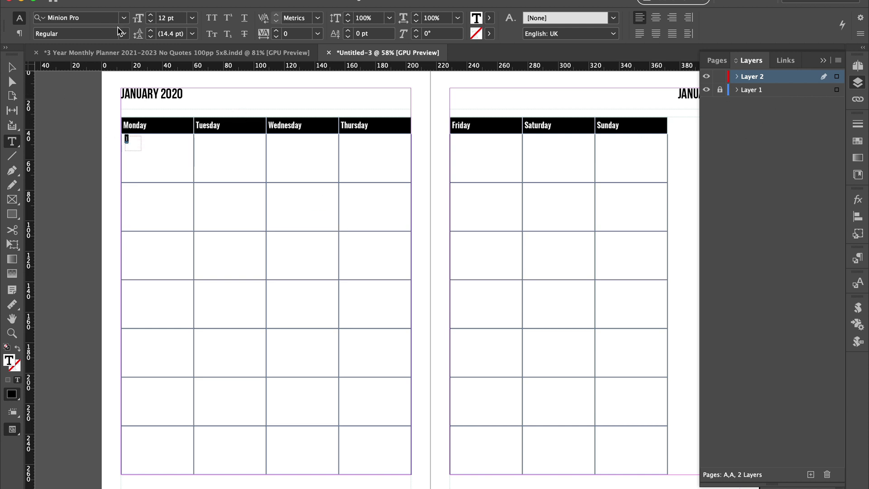
{"action": "left_click", "coordinate": [95, 19]}
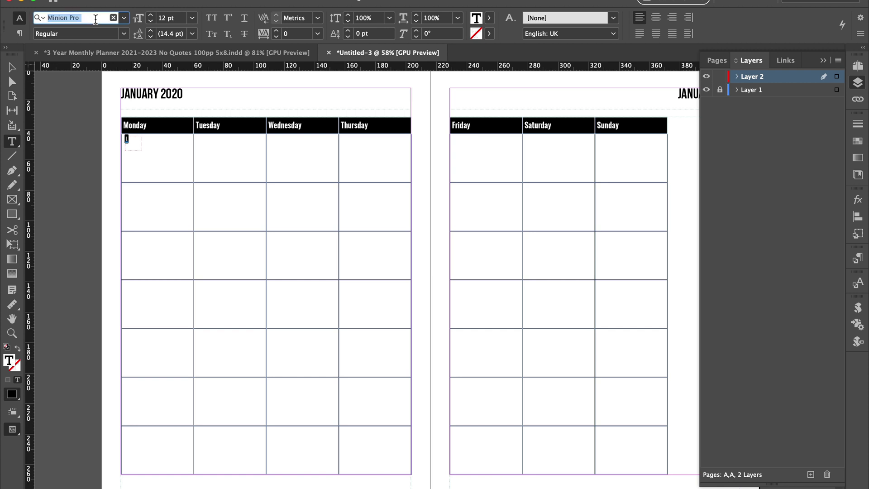
{"action": "type", "text": "os"}
{"action": "key", "text": "Return"}
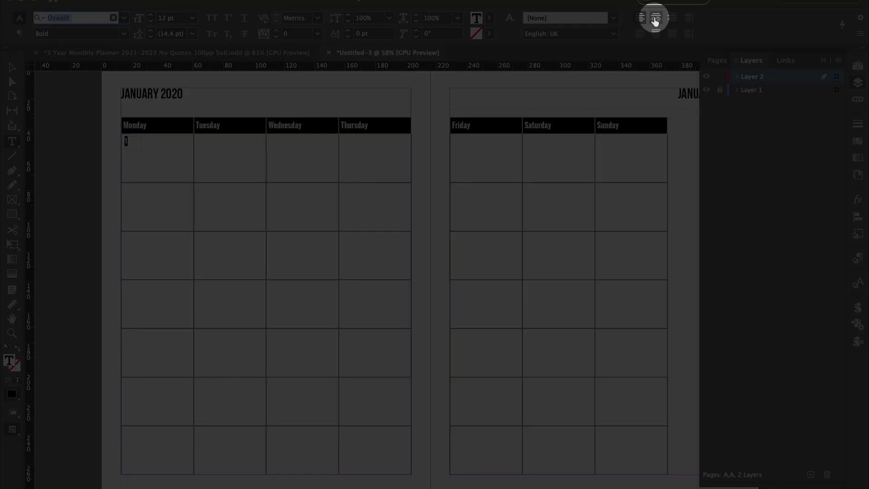
- Align the number 1 to centre and set the frame's vertical justification to Centre
{"action": "left_click", "coordinate": [655, 20]}
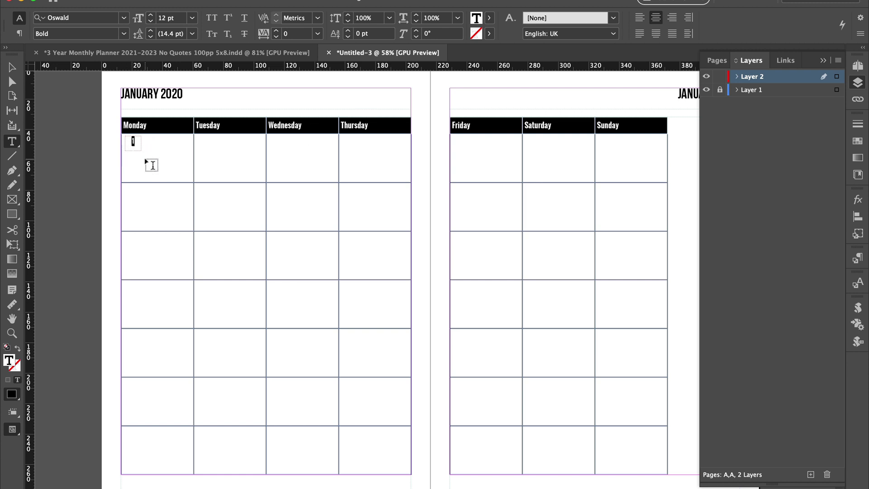
{"action": "left_click", "coordinate": [12, 68]}
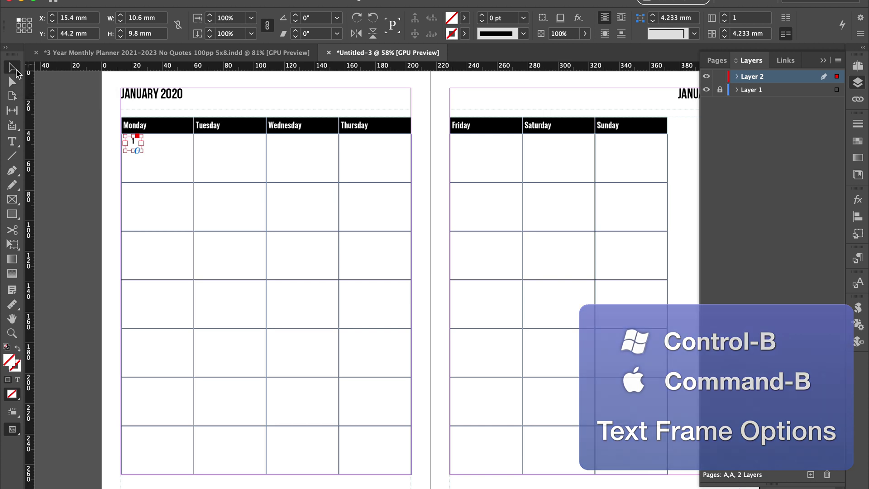
{"action": "key", "text": "super+b"}
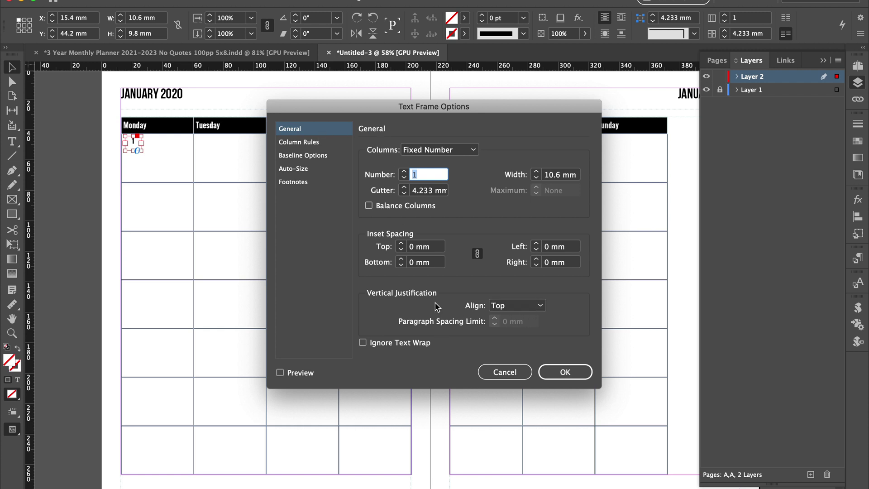
{"action": "left_click", "coordinate": [520, 306]}
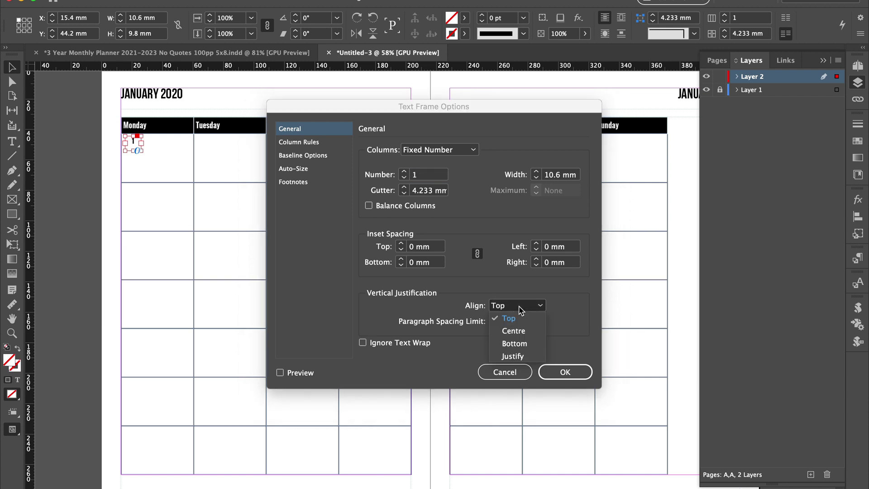
{"action": "left_click", "coordinate": [522, 329]}
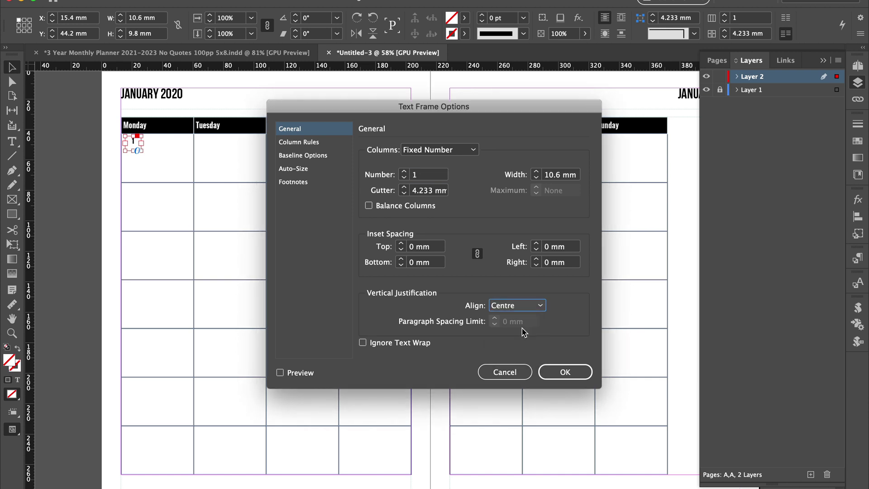
{"action": "left_click", "coordinate": [569, 368]}
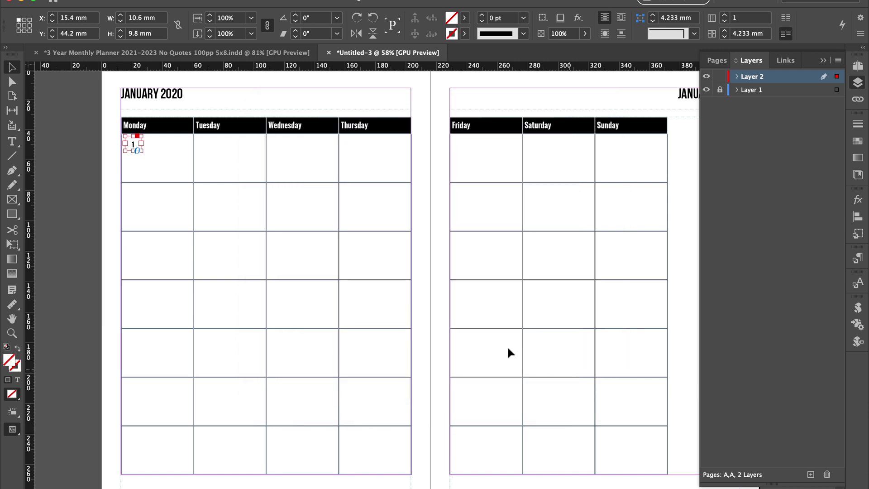
{"action": "left_click", "coordinate": [103, 149]}
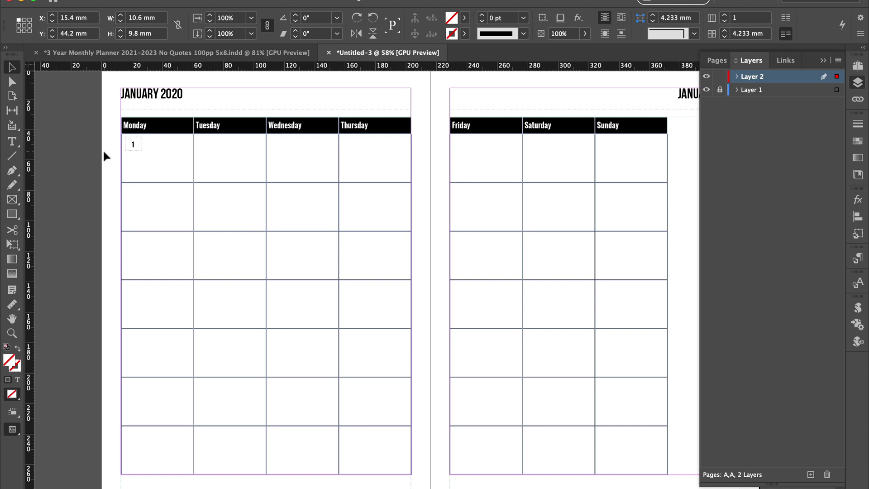
- Fill the Monday date frame with [Black] at a 10% tint
{"action": "left_click", "coordinate": [128, 145]}
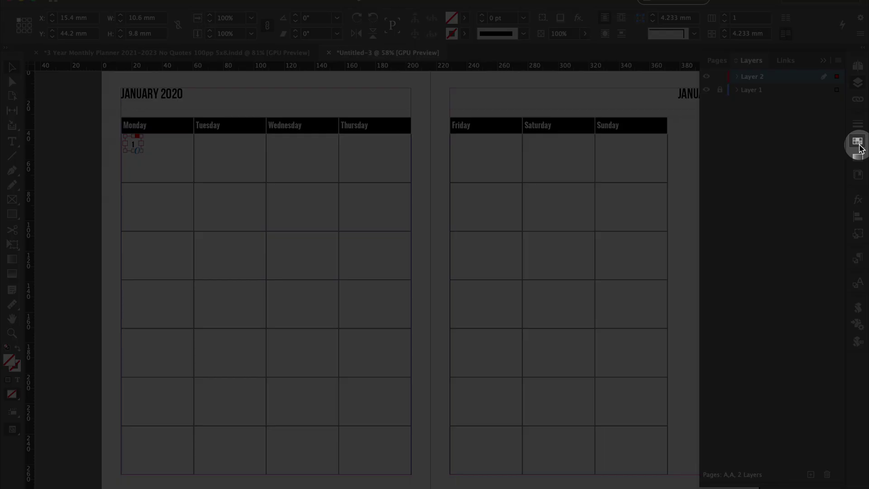
{"action": "left_click", "coordinate": [858, 144]}
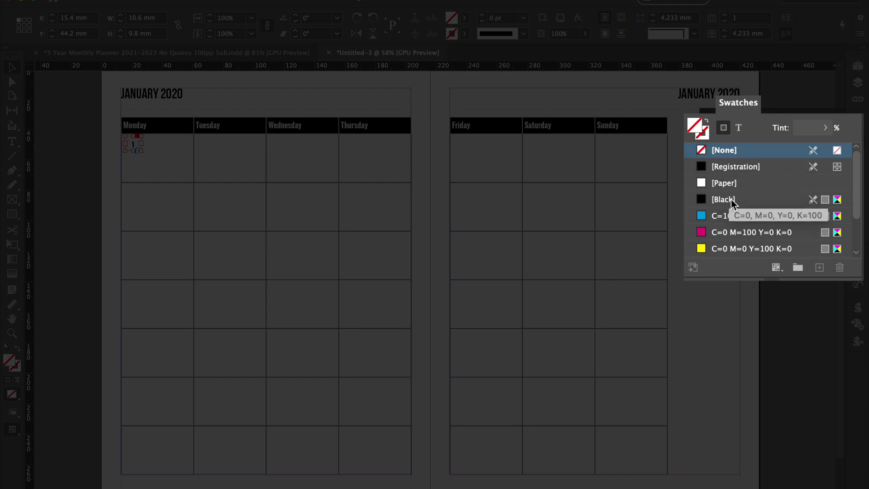
{"action": "left_click", "coordinate": [732, 200]}
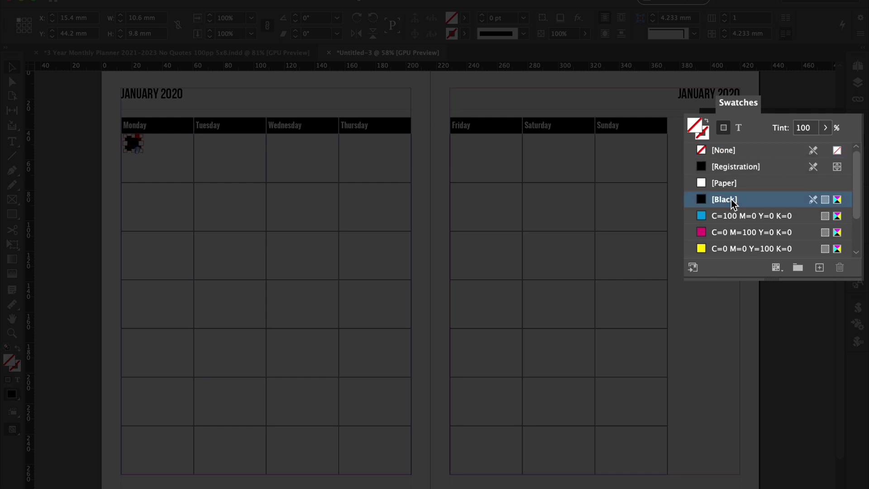
{"action": "left_click", "coordinate": [824, 129]}
{"action": "left_click", "coordinate": [804, 129]}
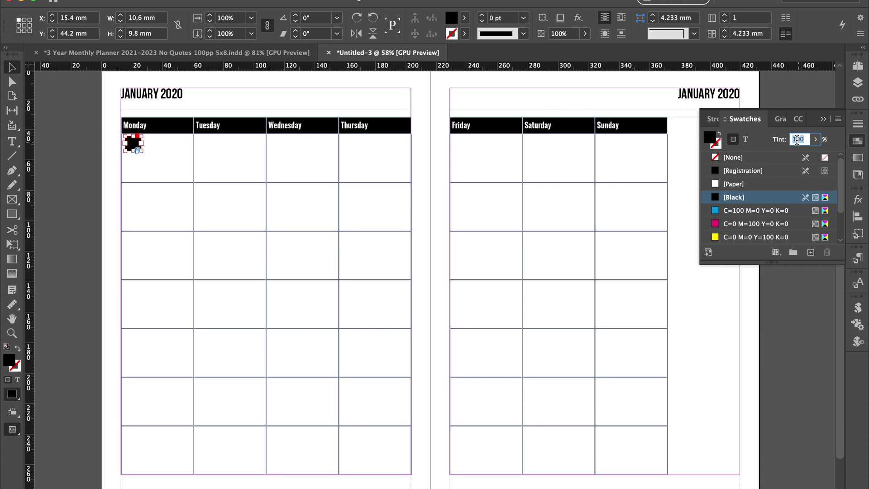
{"action": "left_click", "coordinate": [108, 120]}
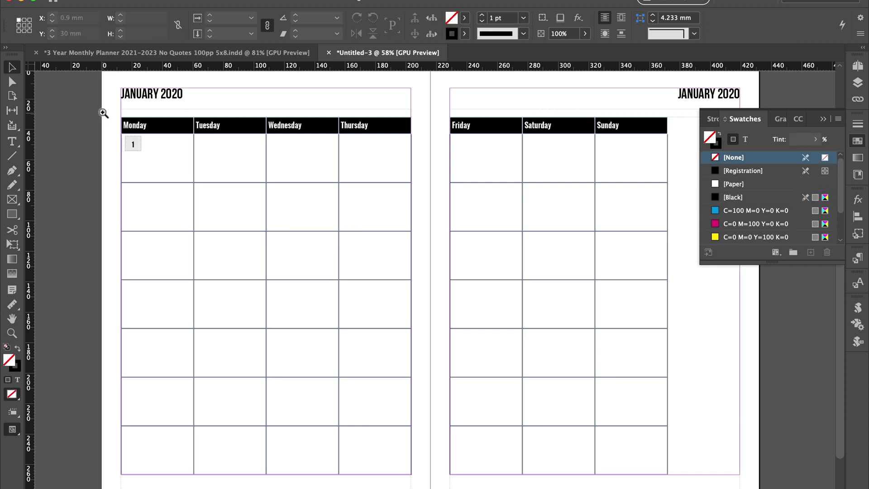
- Give the number 1 a 1 pt baseline shift in the Character panel
{"action": "left_click_drag", "start_coordinate": [103, 114], "coordinate": [203, 223]}
{"action": "left_click", "coordinate": [202, 223]}
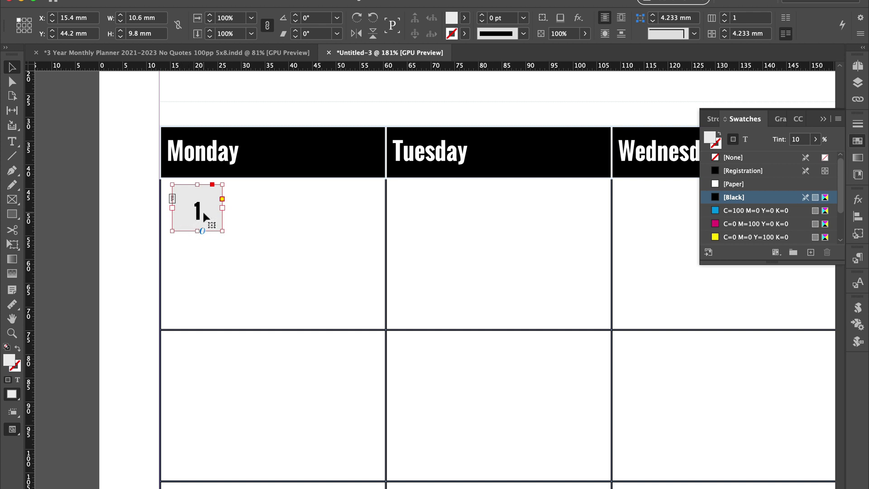
{"action": "double_click", "coordinate": [202, 210]}
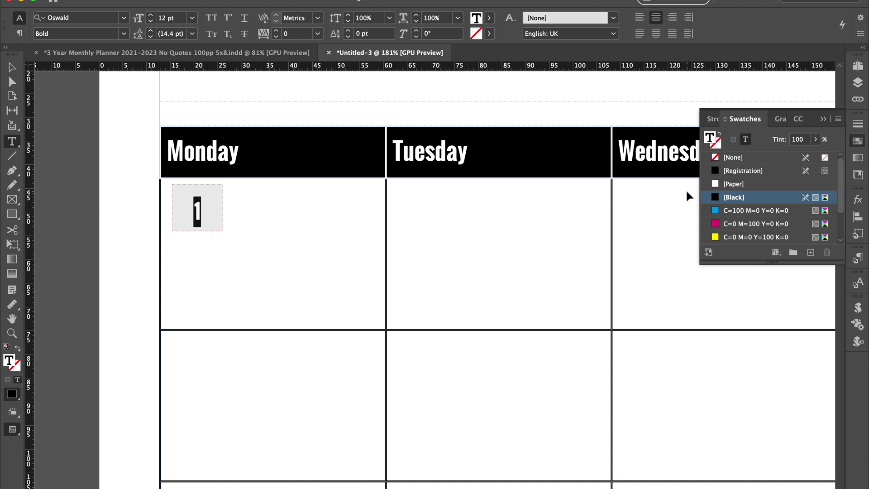
{"action": "key", "text": "super+t"}
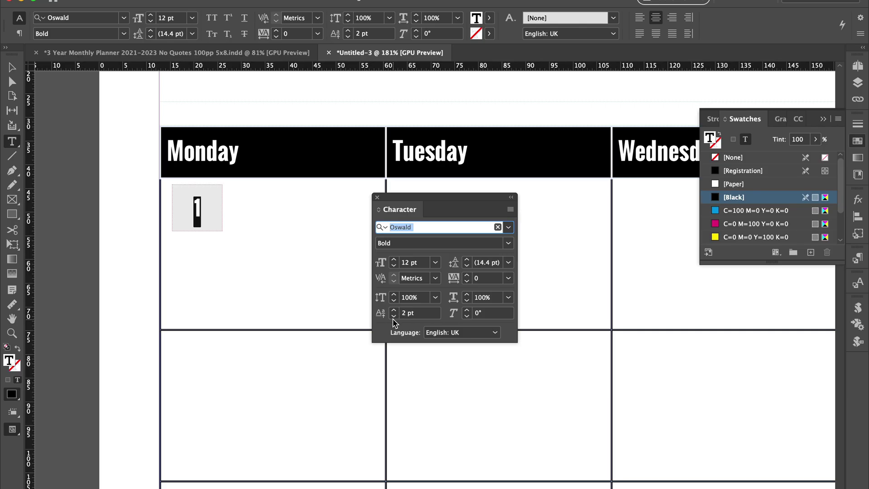
{"action": "left_click", "coordinate": [393, 317]}
{"action": "left_click", "coordinate": [284, 280]}
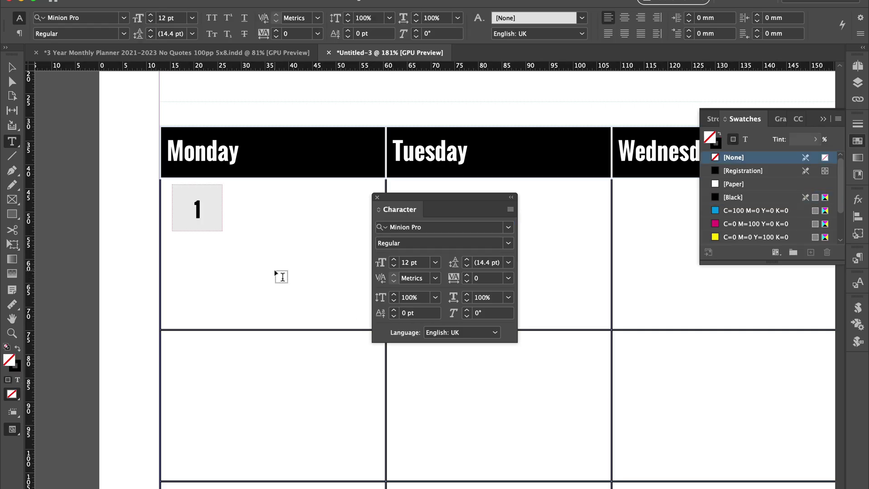
- Copy the Monday date box into the Tuesday to Thursday cells and fine-tune its position
{"action": "left_click", "coordinate": [377, 198]}
{"action": "key", "text": "super+alt+0"}
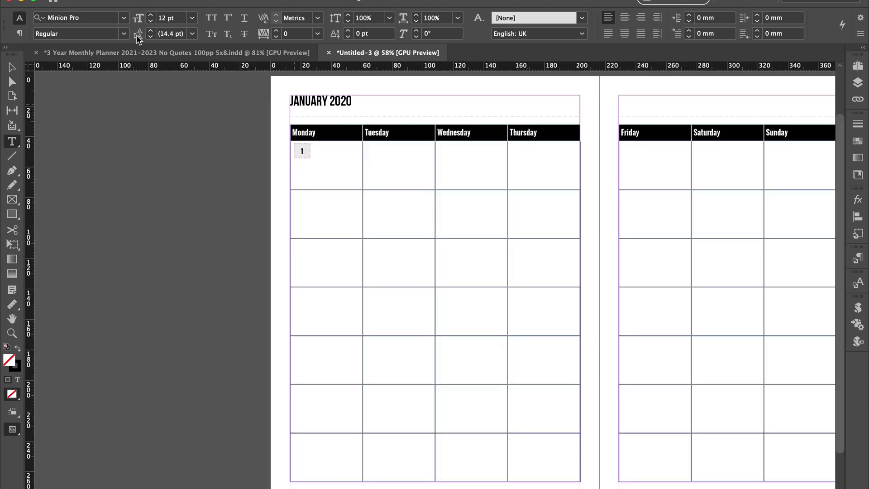
{"action": "left_click", "coordinate": [12, 68]}
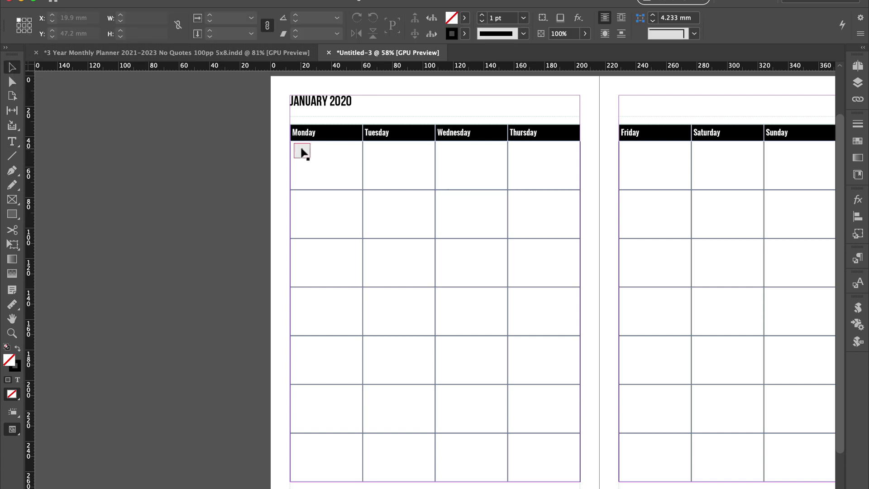
{"action": "left_click", "coordinate": [301, 150]}
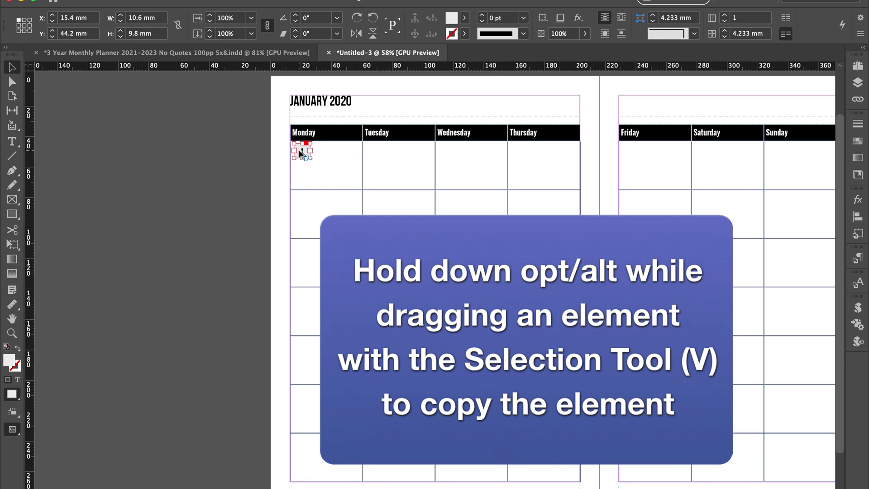
{"action": "left_click_drag", "start_coordinate": [301, 154], "coordinate": [716, 299]}
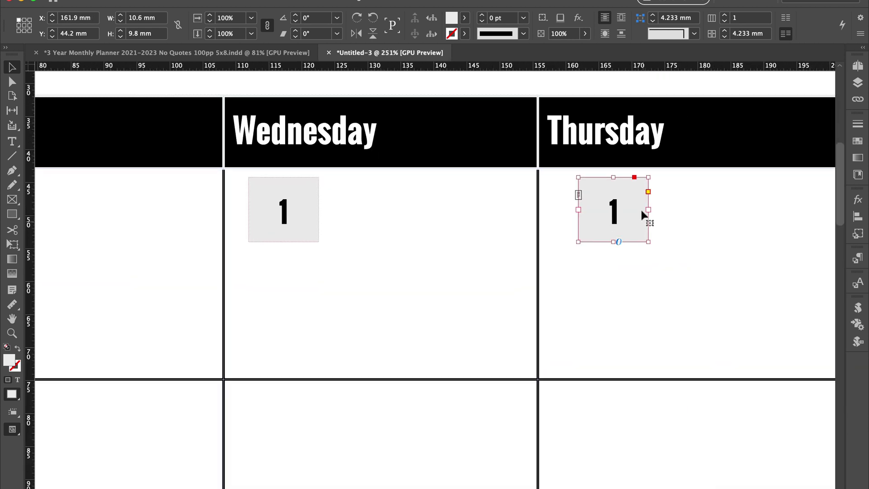
{"action": "left_click_drag", "start_coordinate": [627, 199], "coordinate": [599, 198]}
{"action": "key", "text": "super+alt+2"}
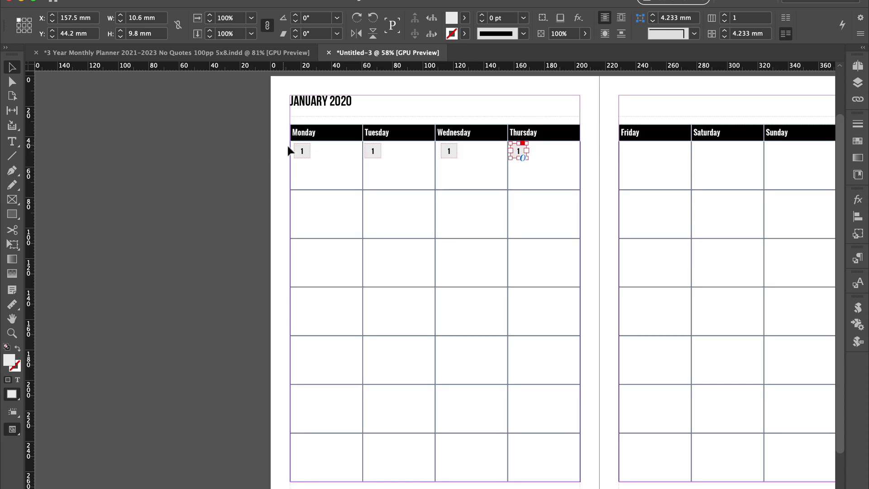
{"action": "key", "text": "super+space"}
{"action": "left_click_drag", "start_coordinate": [276, 126], "coordinate": [498, 295]}
{"action": "left_click", "coordinate": [416, 253]}
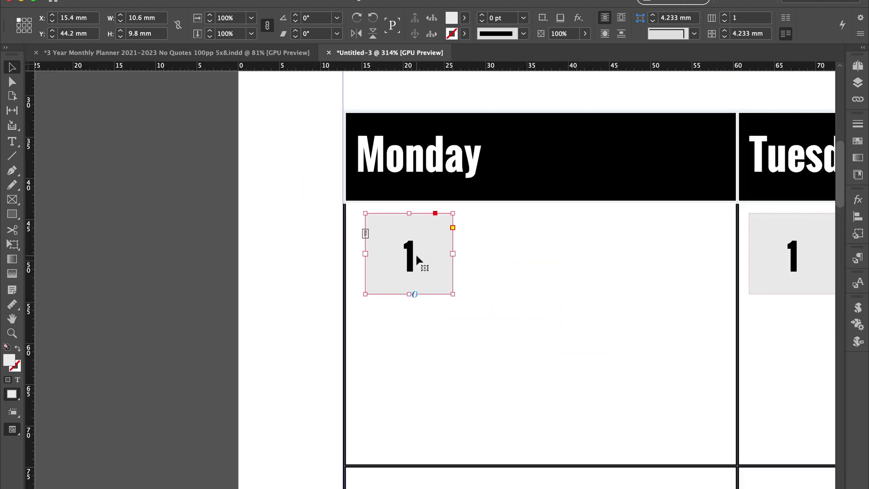
{"action": "left_click_drag", "start_coordinate": [428, 253], "coordinate": [420, 252]}
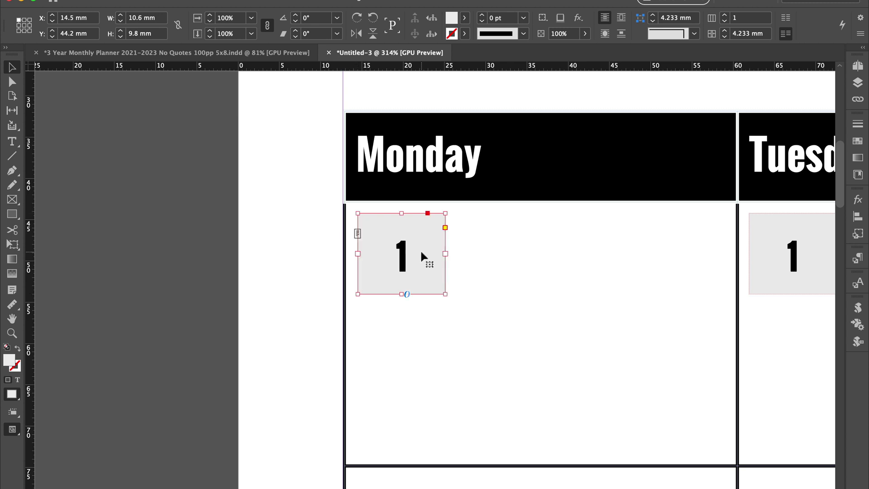
{"action": "left_click", "coordinate": [303, 253]}
{"action": "key", "text": "super+alt+2"}
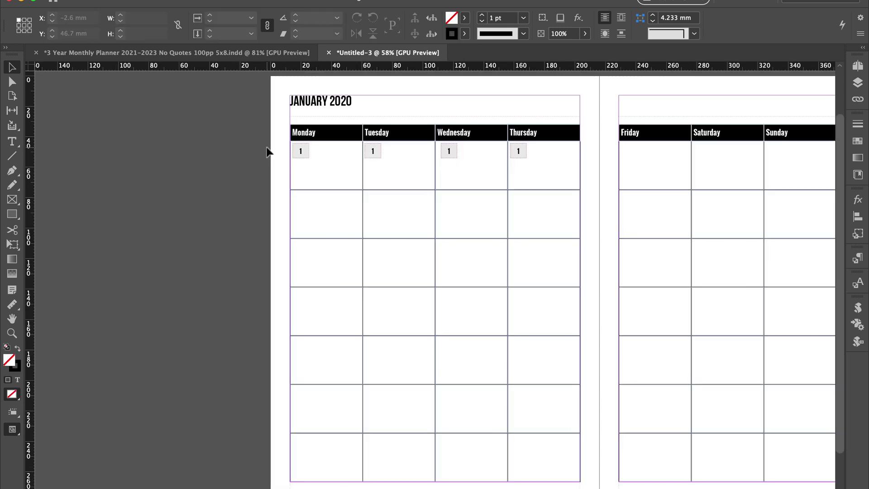
- Distribute the Monday to Thursday date boxes evenly and copy them to Friday to Sunday, nudged left
{"action": "left_click_drag", "start_coordinate": [409, 169], "coordinate": [541, 170]}
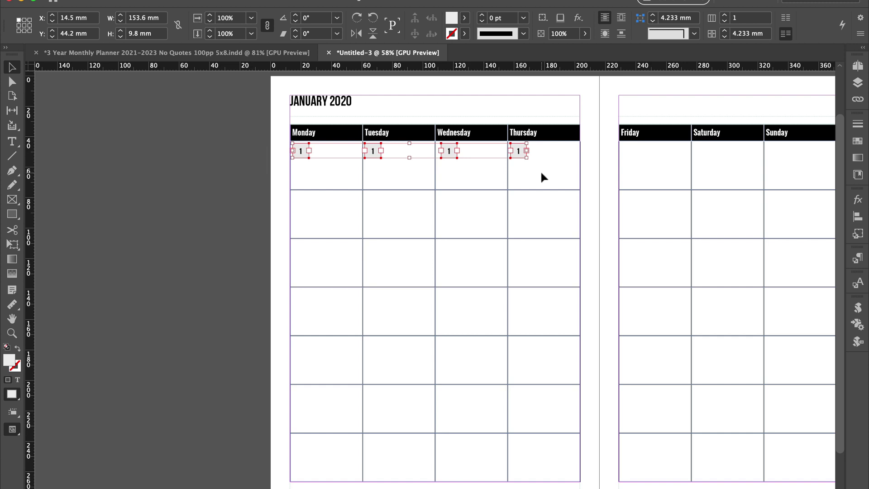
{"action": "left_click", "coordinate": [858, 215]}
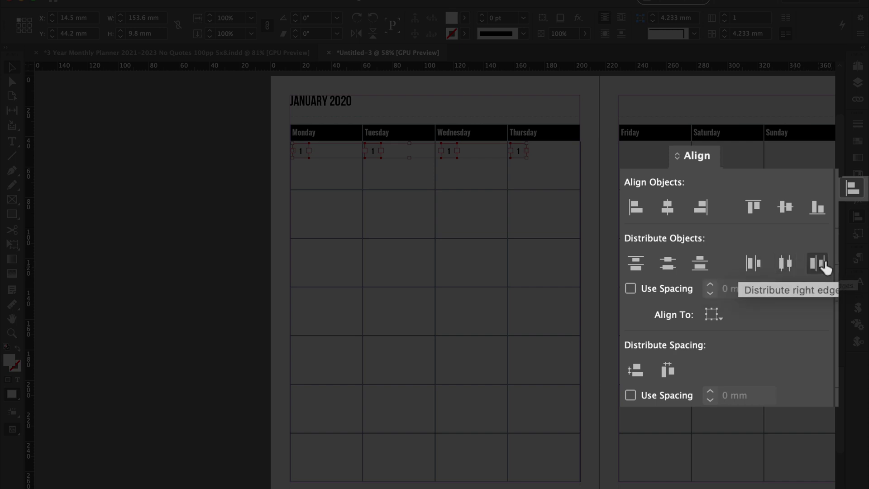
{"action": "left_click", "coordinate": [783, 267]}
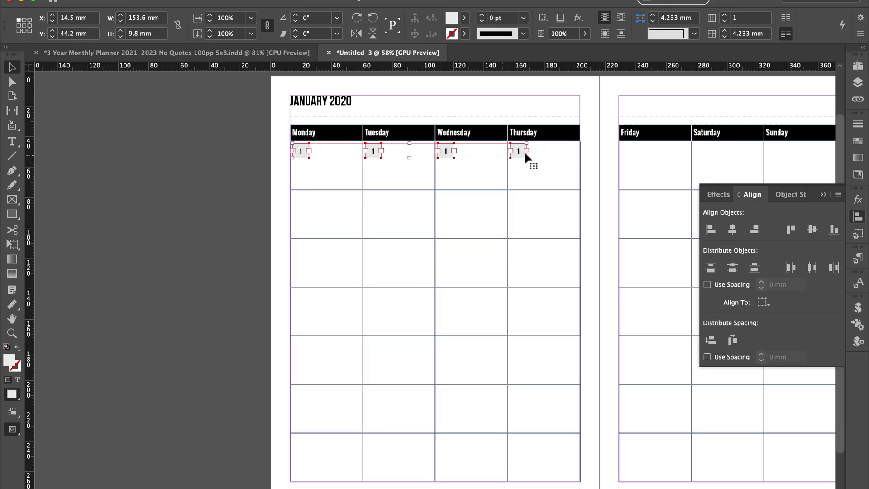
{"action": "left_click_drag", "start_coordinate": [527, 179], "coordinate": [632, 160]}
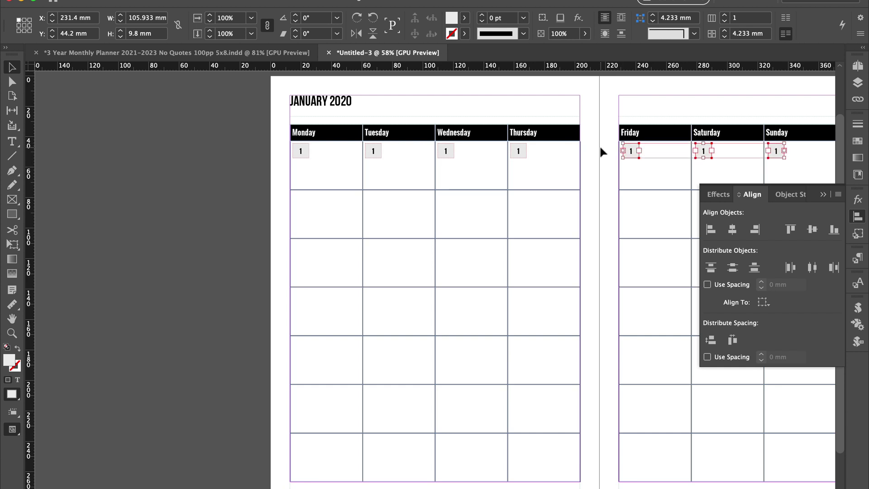
{"action": "key", "text": "super+space"}
{"action": "left_click_drag", "start_coordinate": [607, 130], "coordinate": [330, 219]}
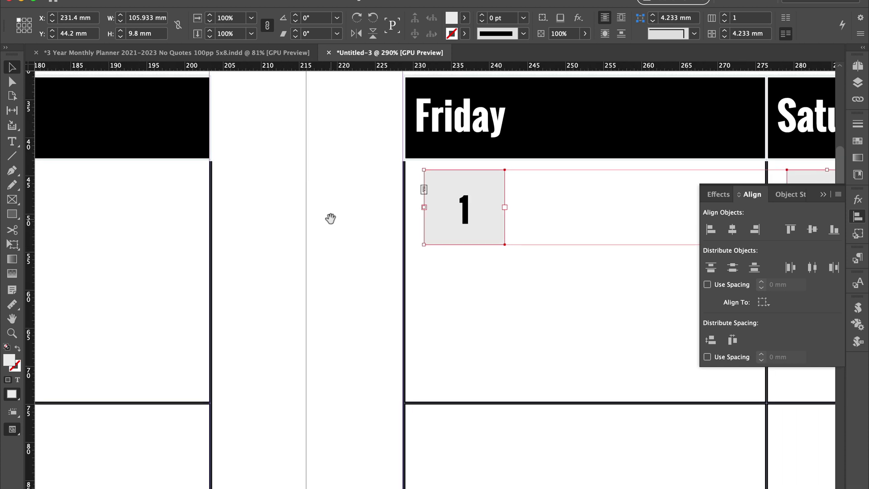
{"action": "key", "text": "Left"}
{"action": "key", "text": "Left"}
{"action": "key", "text": "Left"}
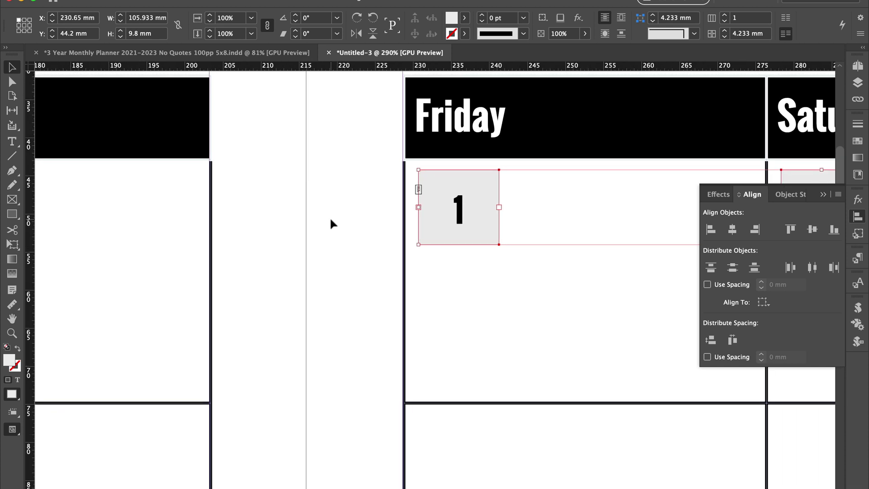
{"action": "key", "text": "super+alt+0"}
{"action": "left_click", "coordinate": [524, 254]}
{"action": "scroll", "coordinate": [491, 293], "scroll_direction": "up", "scroll_amount": 3}
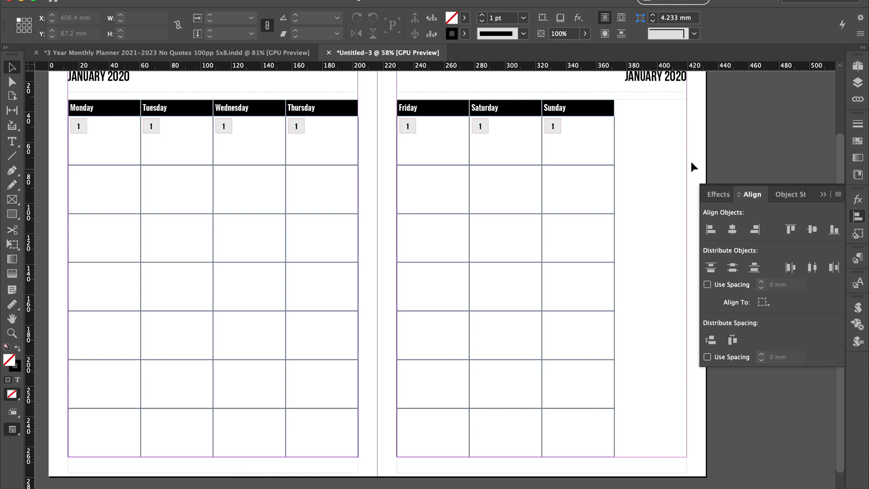
- Group the seven first-week date boxes and copy the row into each week below
{"action": "left_click_drag", "start_coordinate": [681, 167], "coordinate": [58, 121]}
{"action": "key", "text": "super+g"}
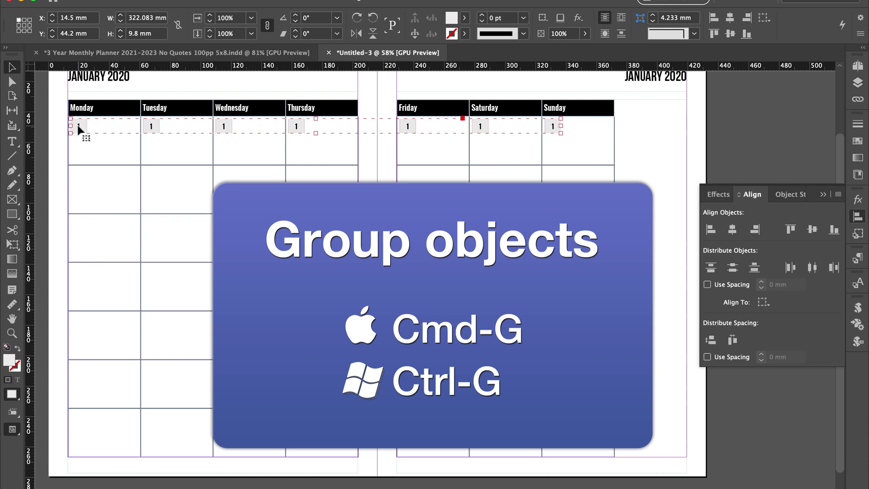
{"action": "left_click_drag", "start_coordinate": [79, 130], "coordinate": [363, 461]}
{"action": "left_click_drag", "start_coordinate": [305, 439], "coordinate": [304, 285]}
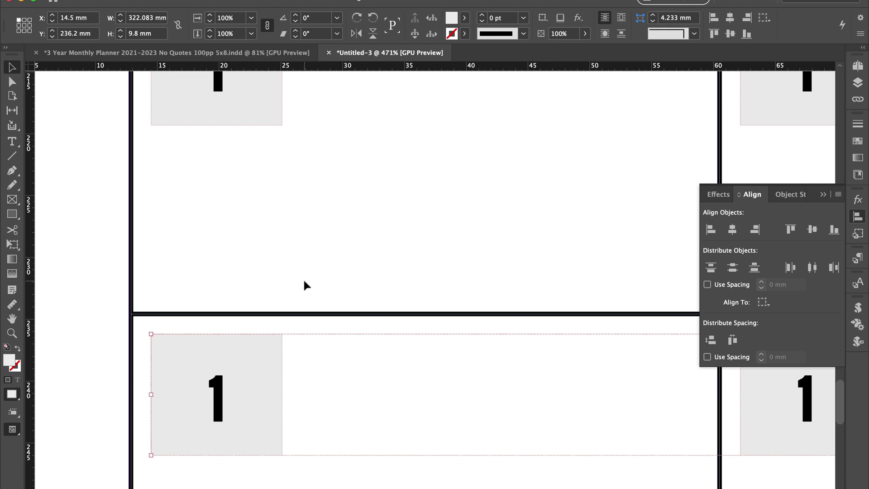
{"action": "key", "text": "super+alt+2"}
- Distribute all the date-box rows evenly by their vertical centres
{"action": "left_click_drag", "start_coordinate": [238, 139], "coordinate": [341, 470]}
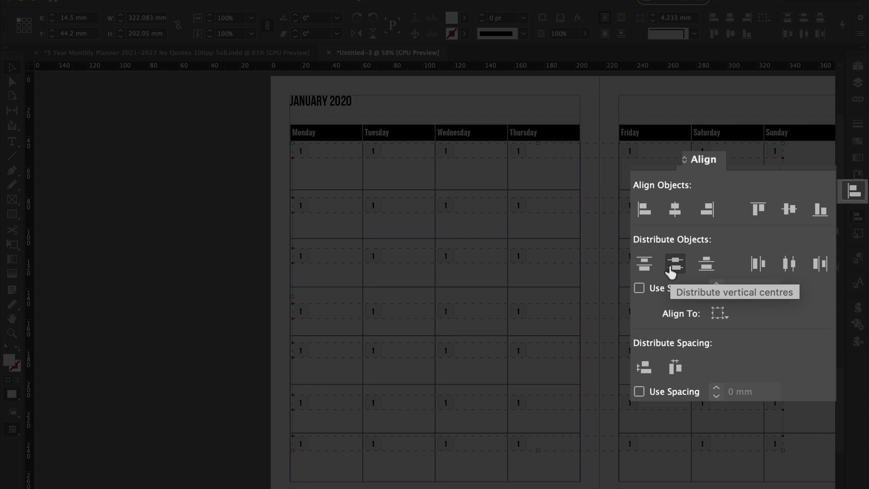
{"action": "left_click", "coordinate": [733, 267]}
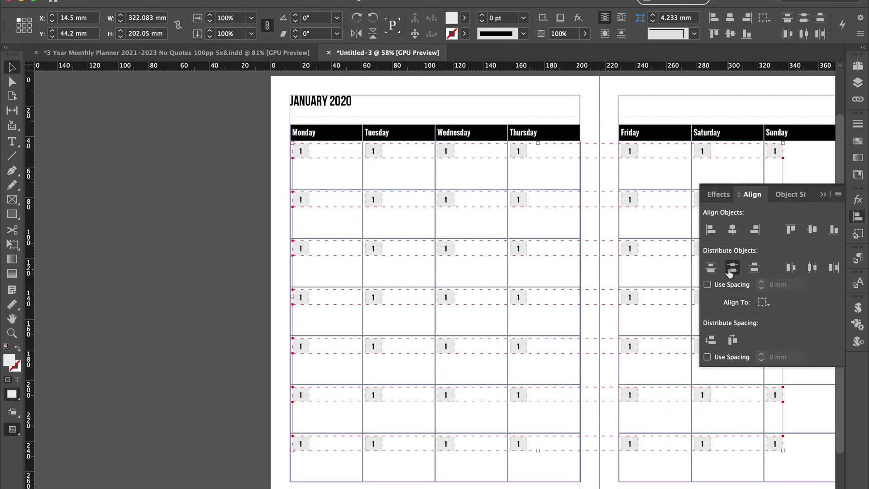
{"action": "left_click", "coordinate": [154, 246]}
{"action": "scroll", "coordinate": [195, 242], "scroll_direction": "right", "scroll_amount": 5}
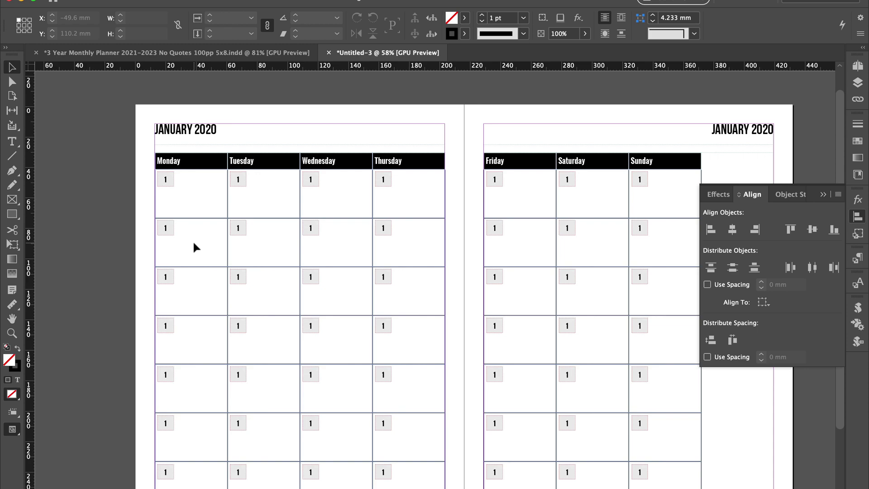
{"action": "scroll", "coordinate": [193, 244], "scroll_direction": "down", "scroll_amount": 1}
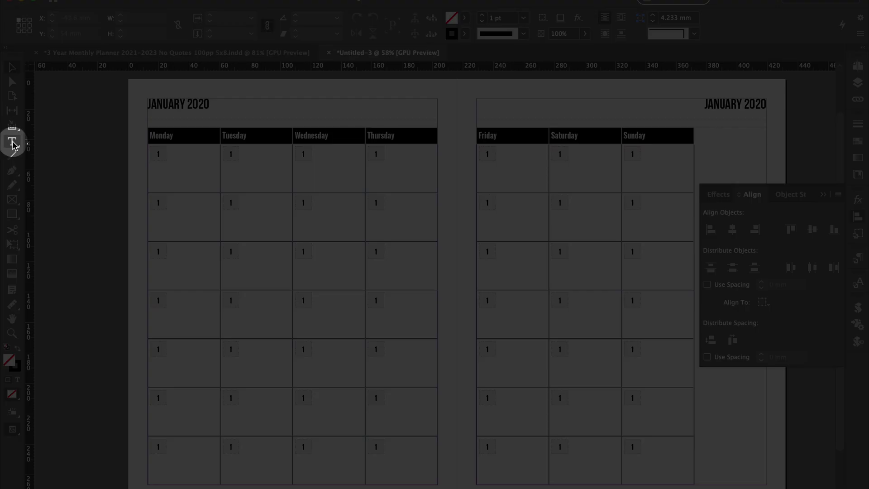
- Type 2, 3 and 4 into the first-week Tuesday, Wednesday and Thursday date boxes
{"action": "left_click", "coordinate": [12, 142]}
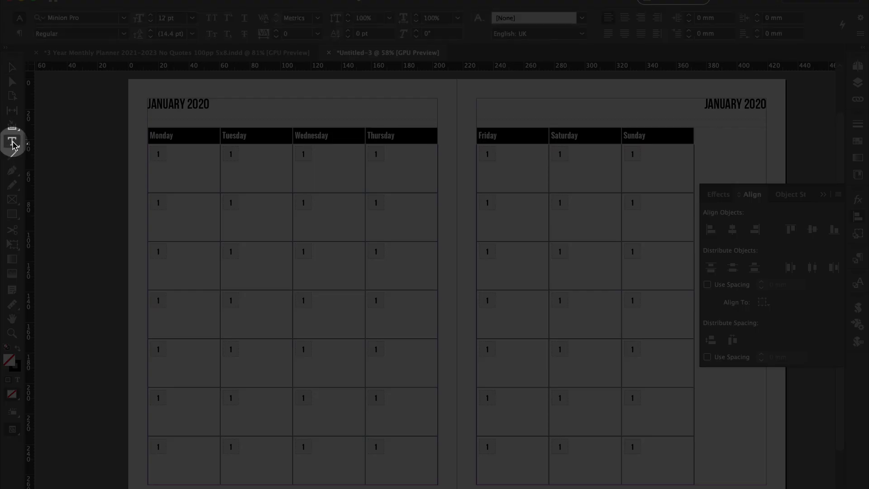
{"action": "left_click", "coordinate": [231, 155]}
{"action": "type", "text": "2"}
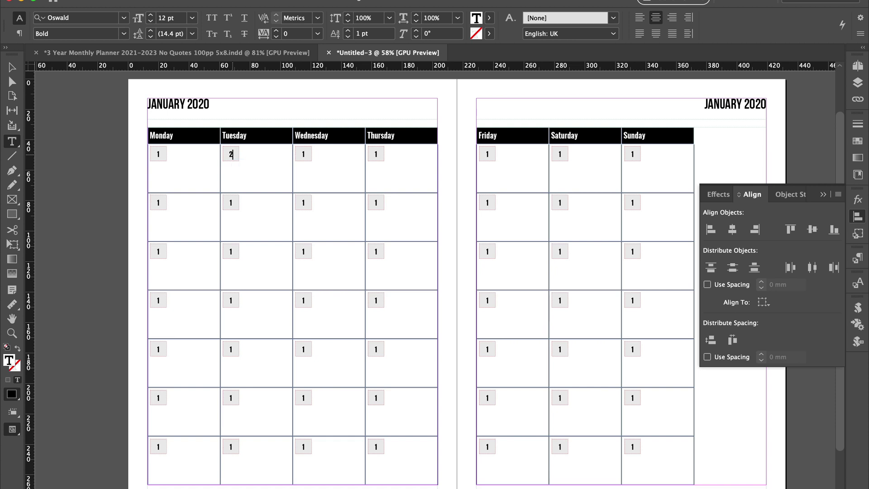
{"action": "double_click", "coordinate": [306, 155]}
{"action": "type", "text": "3"}
{"action": "double_click", "coordinate": [380, 154]}
{"action": "type", "text": "4"}
{"action": "left_click", "coordinate": [858, 217]}
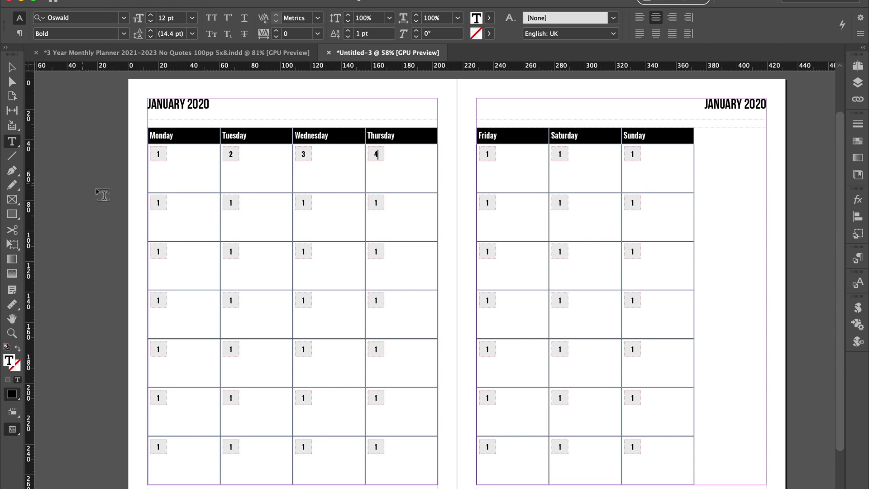
- In the Pages panel, start inserting pages after page 1 based on A-Master, then cancel
{"action": "left_click", "coordinate": [857, 66]}
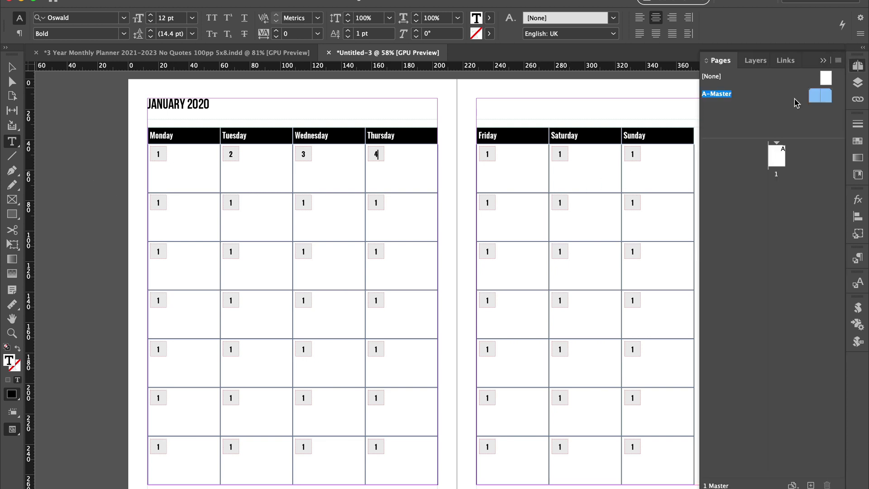
{"action": "left_click", "coordinate": [779, 162]}
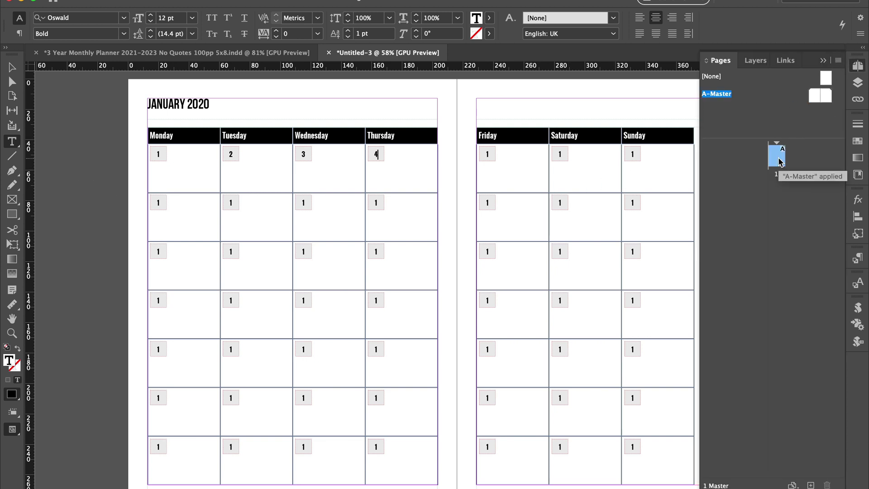
{"action": "right_click", "coordinate": [780, 162]}
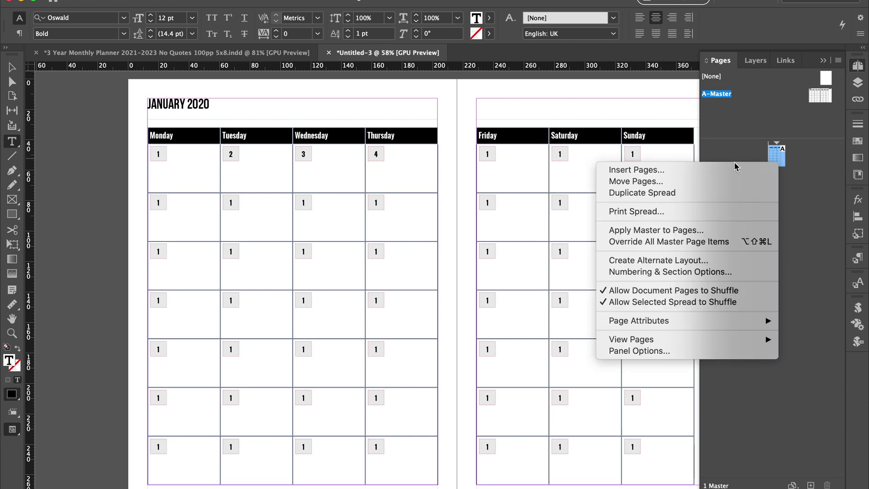
{"action": "left_click", "coordinate": [740, 176]}
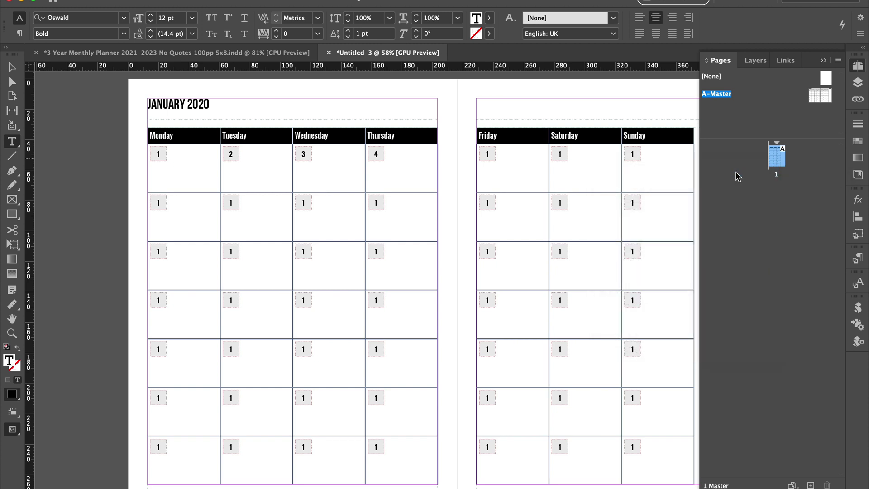
{"action": "left_click", "coordinate": [400, 266]}
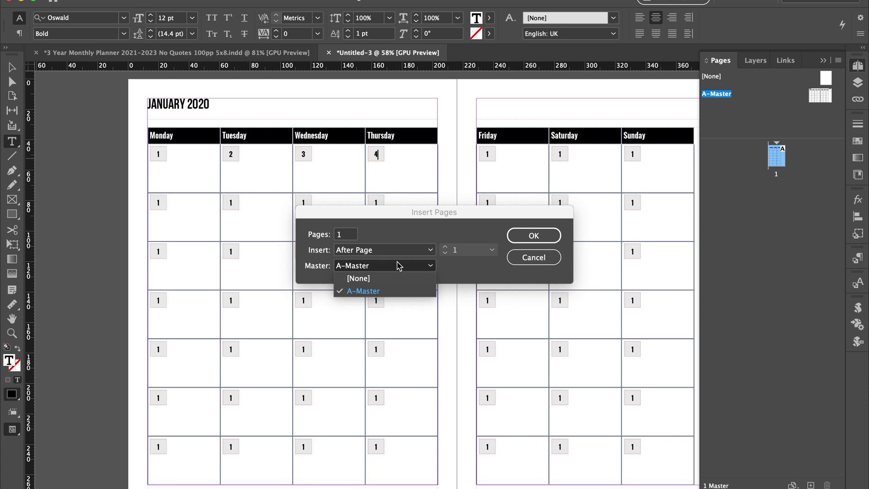
{"action": "left_click", "coordinate": [394, 291]}
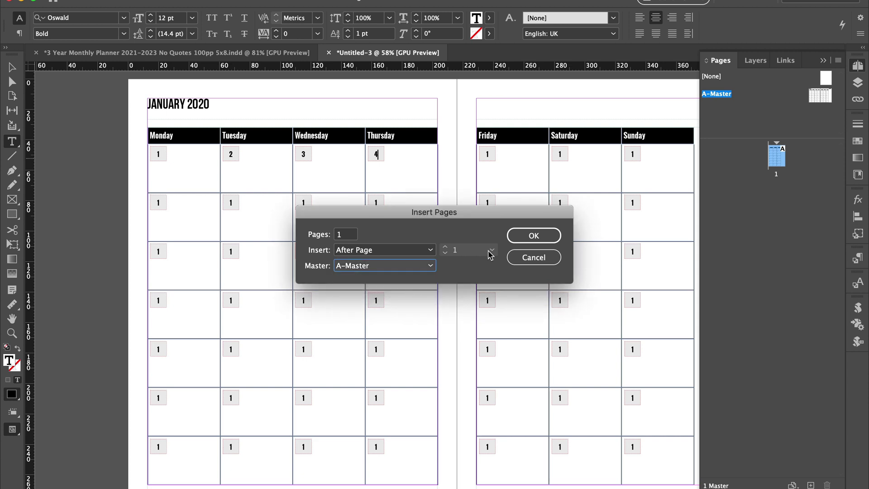
{"action": "left_click", "coordinate": [516, 257]}
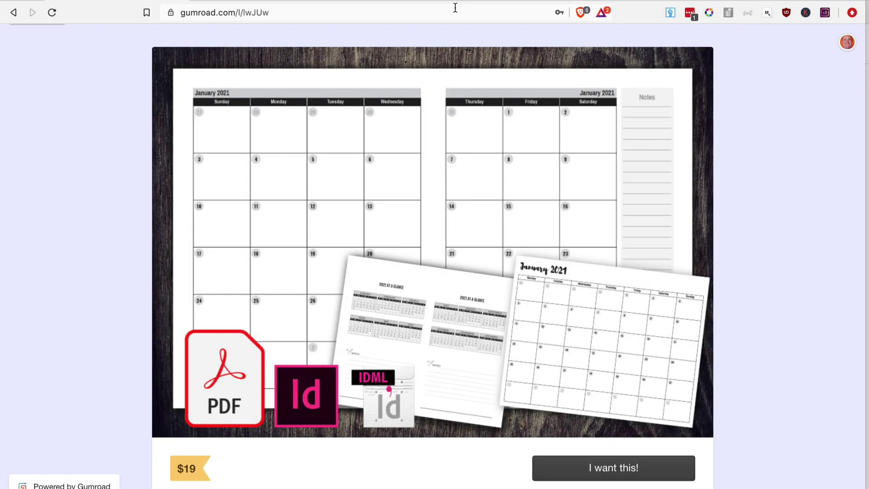
- Scroll down the $19 Gumroad product page to read the 2021 Monthly Planners description
{"action": "left_click", "coordinate": [456, 7]}
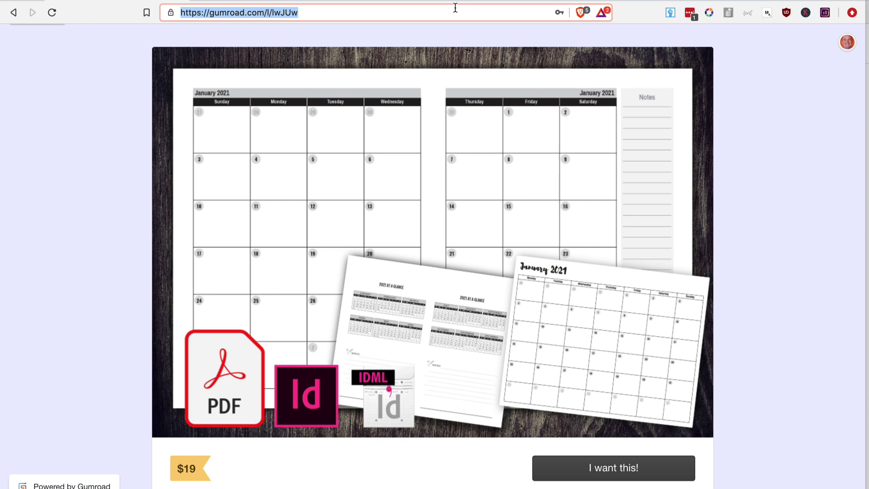
{"action": "left_click", "coordinate": [71, 175]}
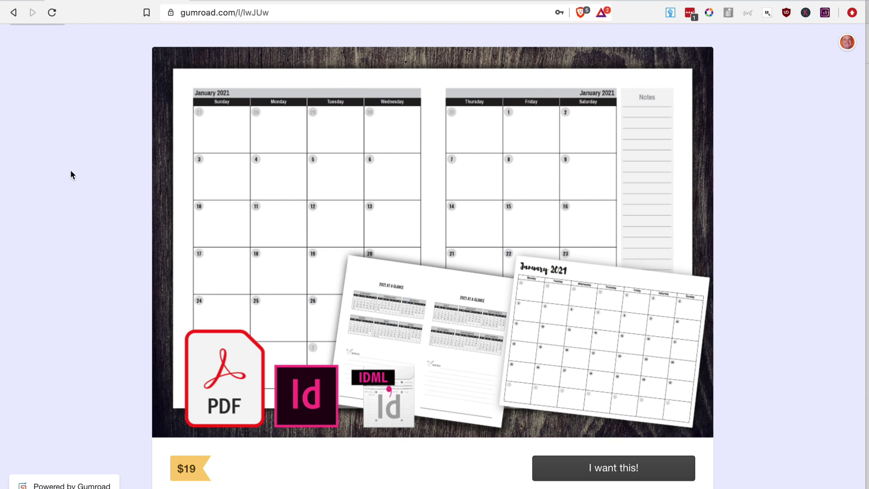
{"action": "scroll", "coordinate": [71, 175], "scroll_direction": "down", "scroll_amount": 3}
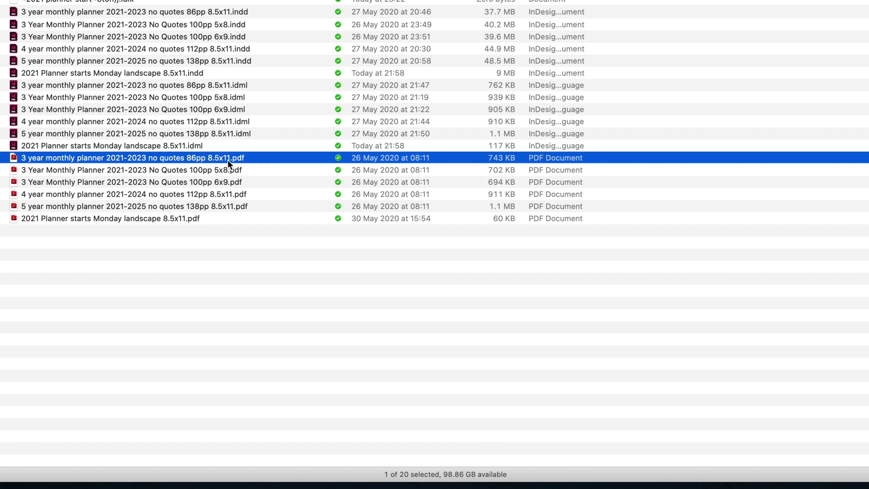
{"action": "left_click", "coordinate": [233, 179]}
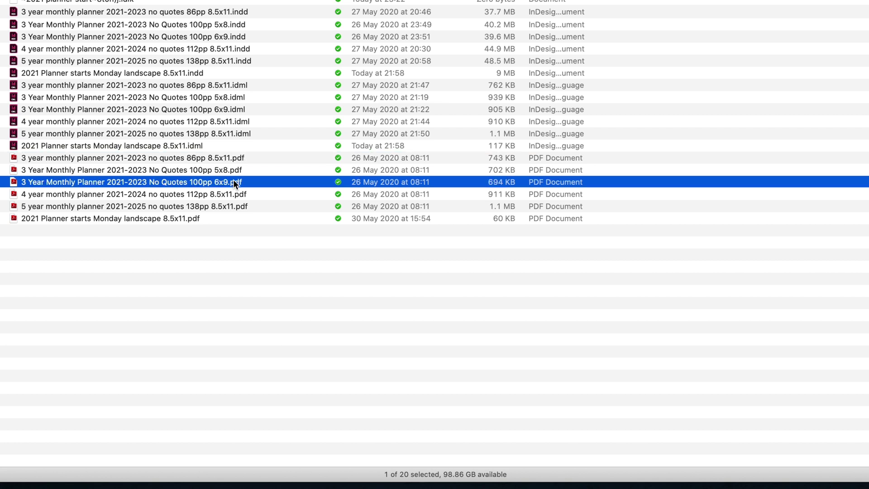
{"action": "left_click", "coordinate": [241, 168]}
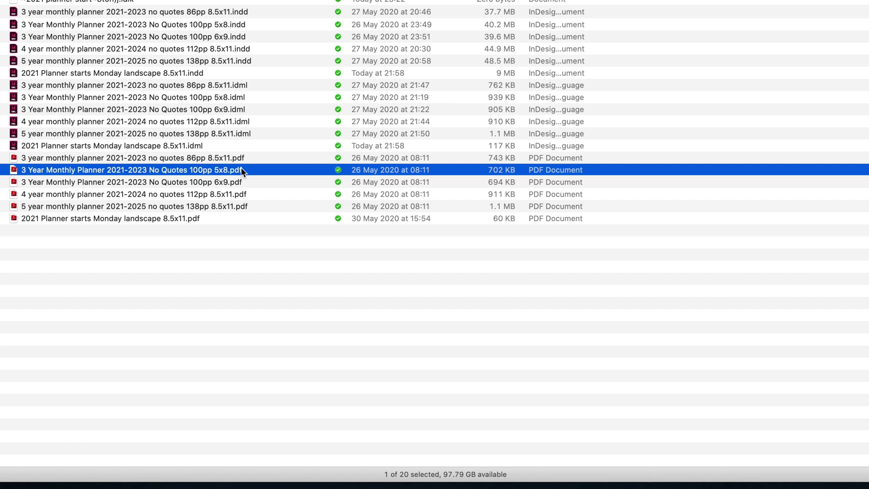
{"action": "key", "text": "space"}
{"action": "scroll", "coordinate": [408, 251], "scroll_direction": "down", "scroll_amount": 10}
{"action": "scroll", "coordinate": [408, 252], "scroll_direction": "down", "scroll_amount": 20}
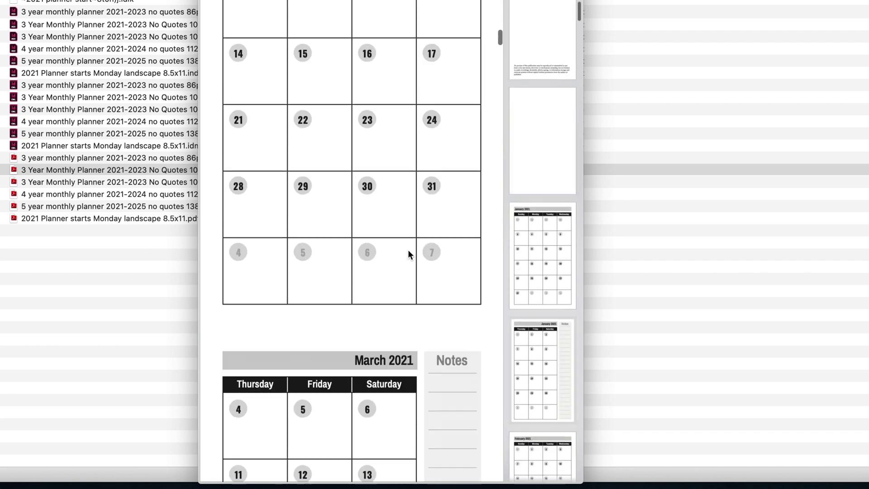
{"action": "scroll", "coordinate": [410, 255], "scroll_direction": "down", "scroll_amount": 20}
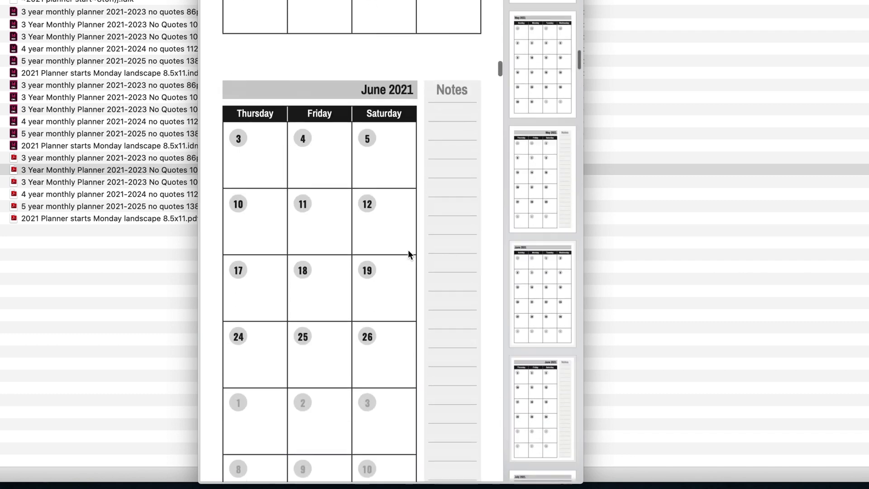
{"action": "key", "text": "space"}
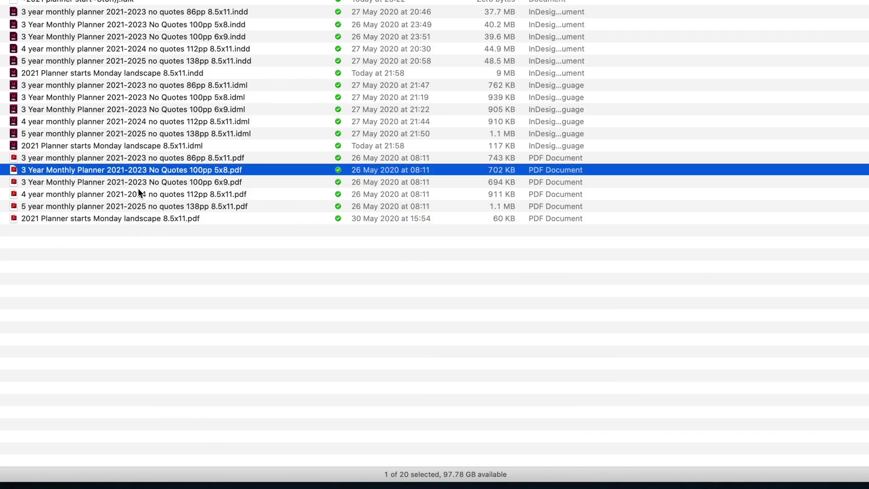
- Quick Look the 2021 Monday-start landscape planner PDF, paging through February to July 2021
{"action": "left_click", "coordinate": [129, 218]}
{"action": "key", "text": "space"}
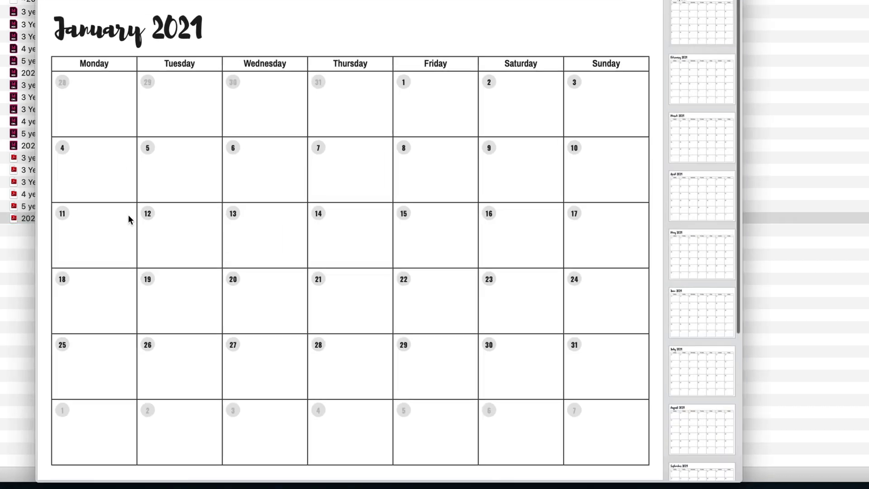
{"action": "left_click", "coordinate": [694, 80]}
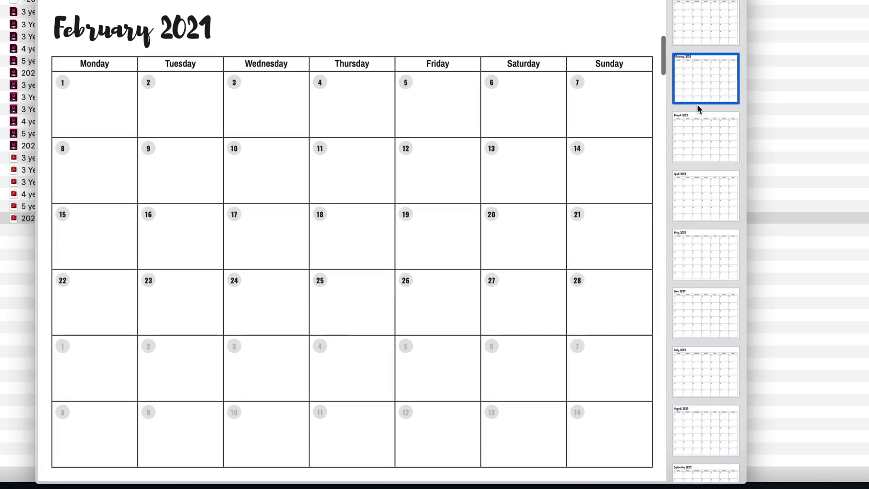
{"action": "left_click", "coordinate": [701, 162]}
{"action": "left_click", "coordinate": [696, 195]}
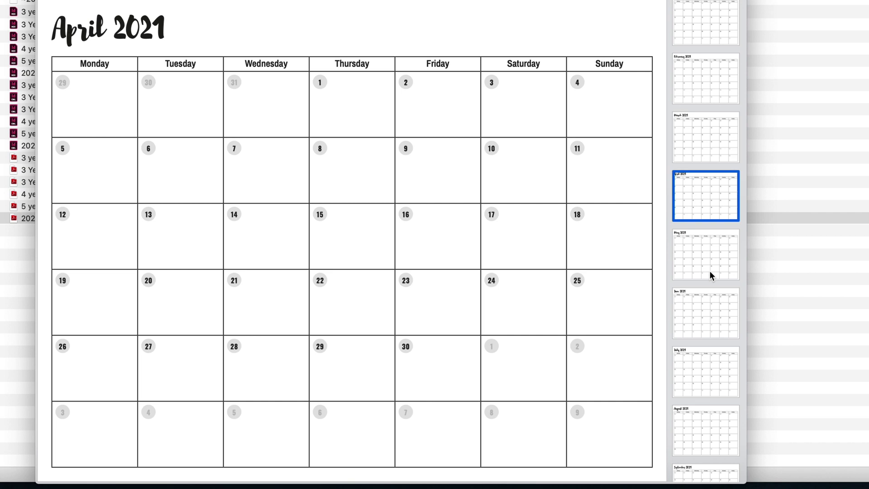
{"action": "left_click", "coordinate": [710, 271]}
{"action": "left_click", "coordinate": [706, 318]}
{"action": "left_click", "coordinate": [693, 381]}
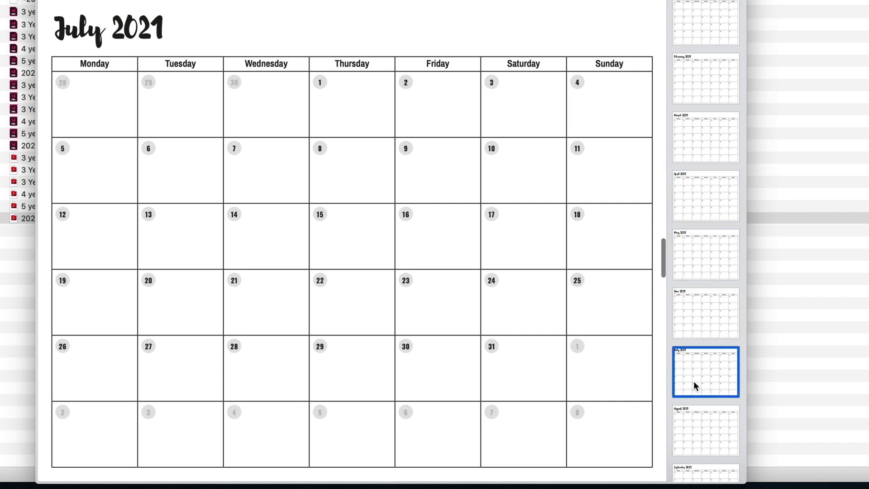
{"action": "key", "text": "space"}
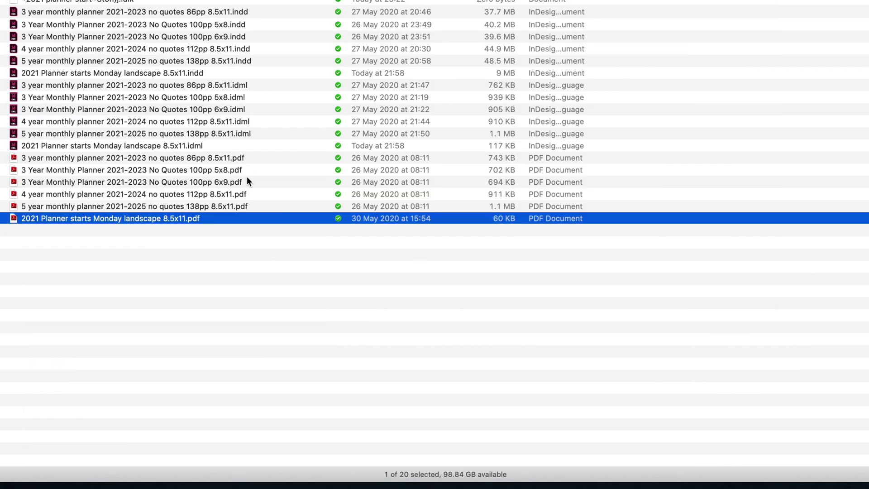
- Select the six IDML planner files, starting from the 3-year 86pp 8.5x11 version
{"action": "left_click", "coordinate": [242, 159]}
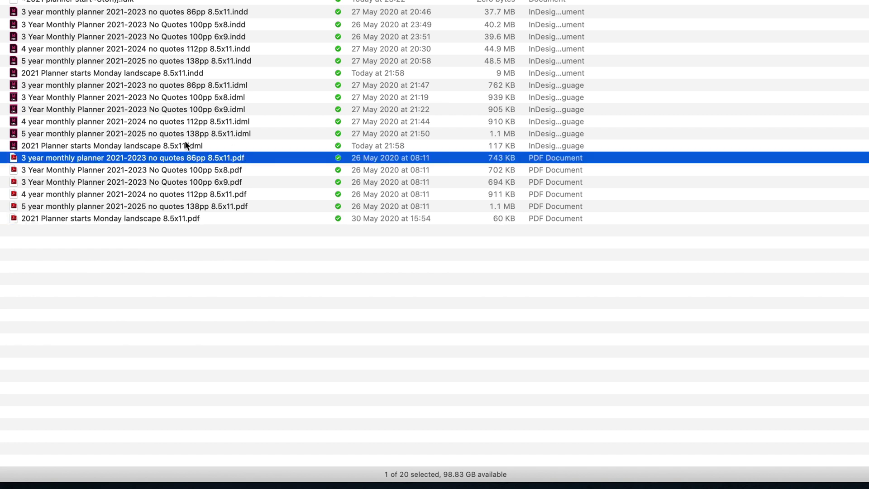
{"action": "left_click", "coordinate": [195, 72]}
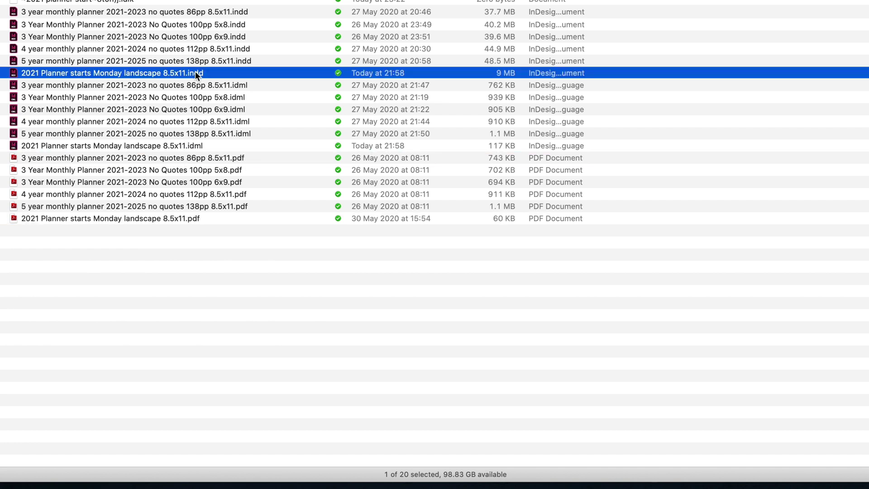
{"action": "left_click", "coordinate": [194, 12], "text": "shift"}
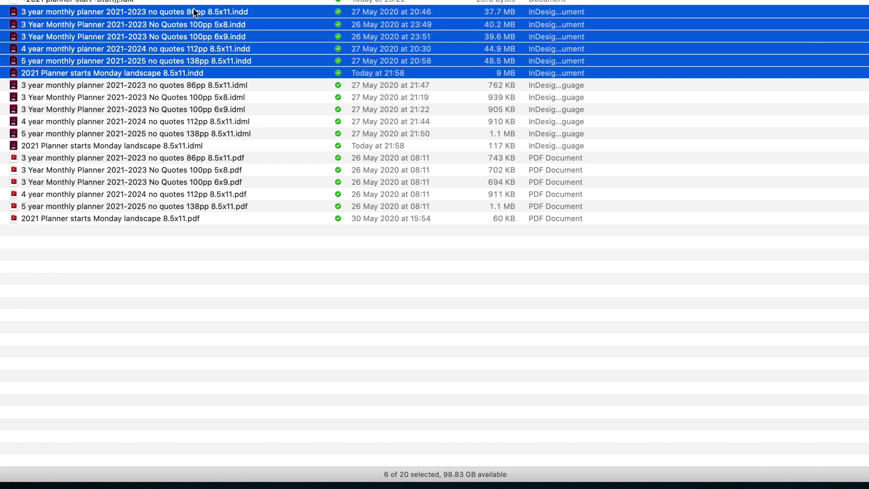
{"action": "left_click", "coordinate": [216, 85]}
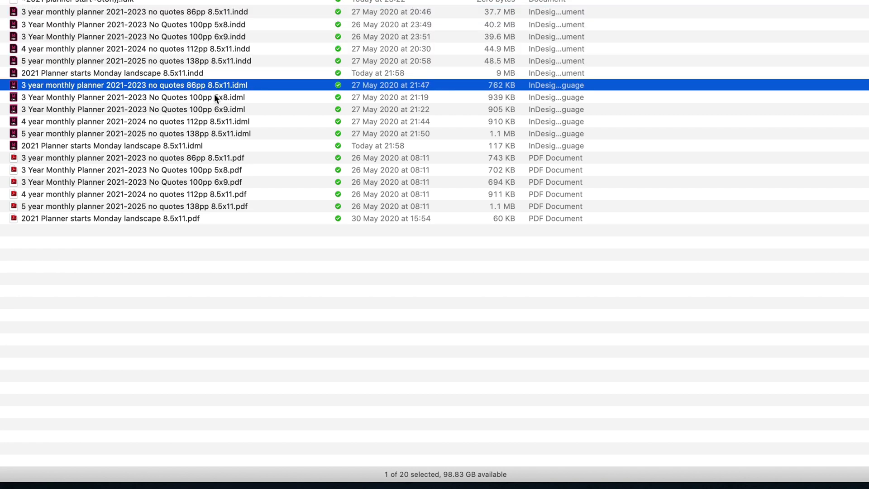
{"action": "left_click", "coordinate": [230, 145], "text": "shift"}
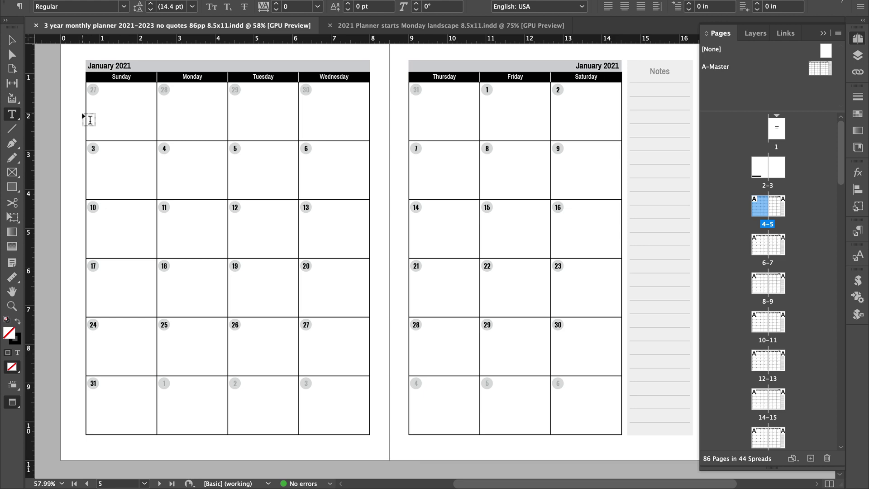
- Scroll through the month spreads of the 3-year 86-page 8.5x11 planner
{"action": "scroll", "coordinate": [90, 120], "scroll_direction": "down", "scroll_amount": 15}
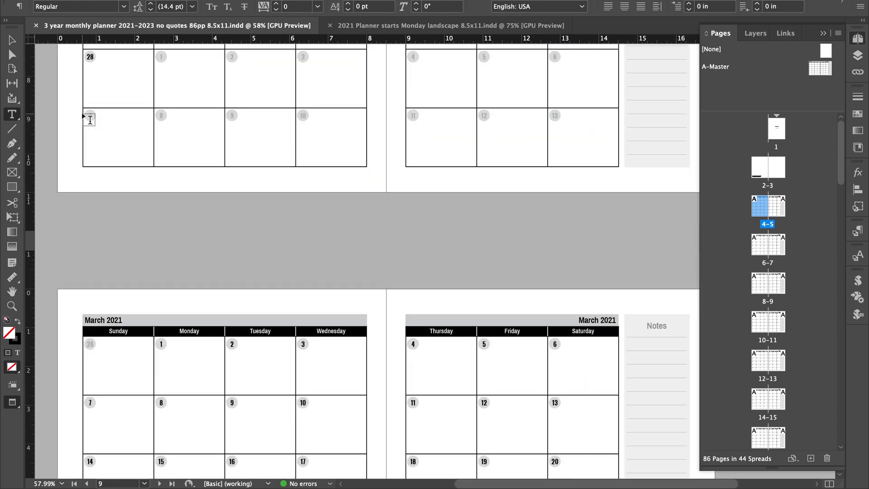
{"action": "scroll", "coordinate": [90, 120], "scroll_direction": "down", "scroll_amount": 8}
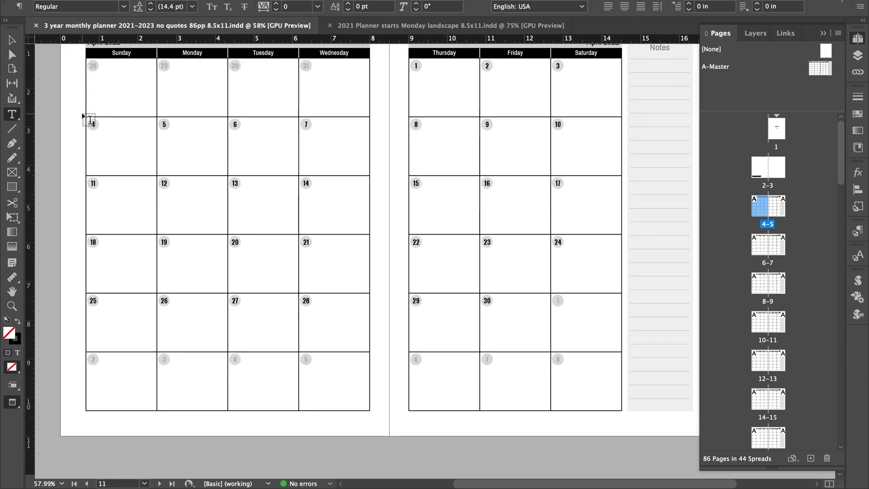
{"action": "scroll", "coordinate": [90, 120], "scroll_direction": "down", "scroll_amount": 7}
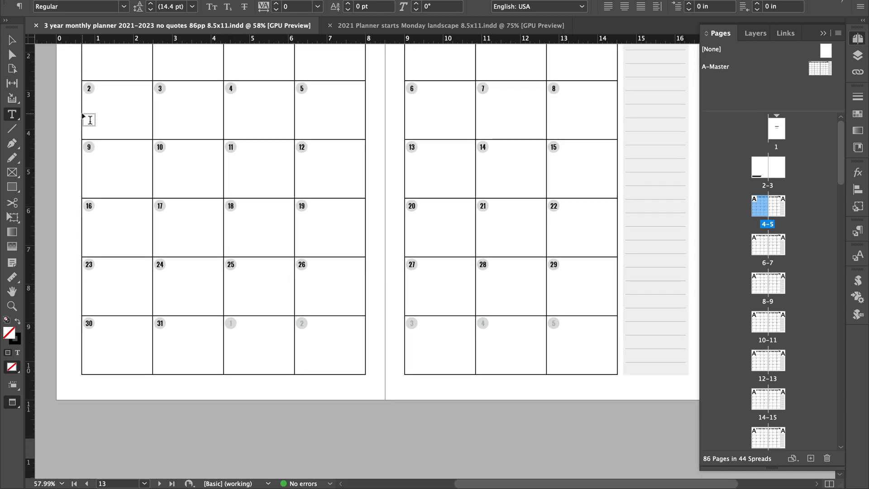
{"action": "left_click", "coordinate": [191, 282]}
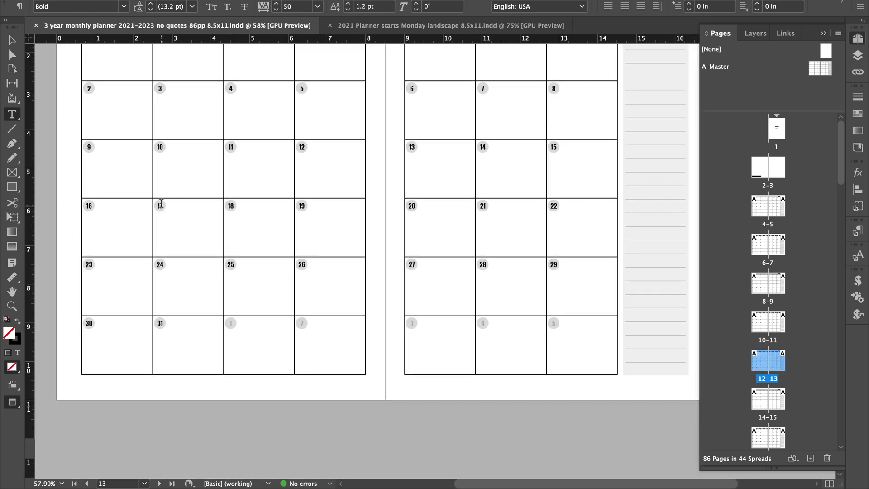
{"action": "scroll", "coordinate": [191, 281], "scroll_direction": "down", "scroll_amount": 20}
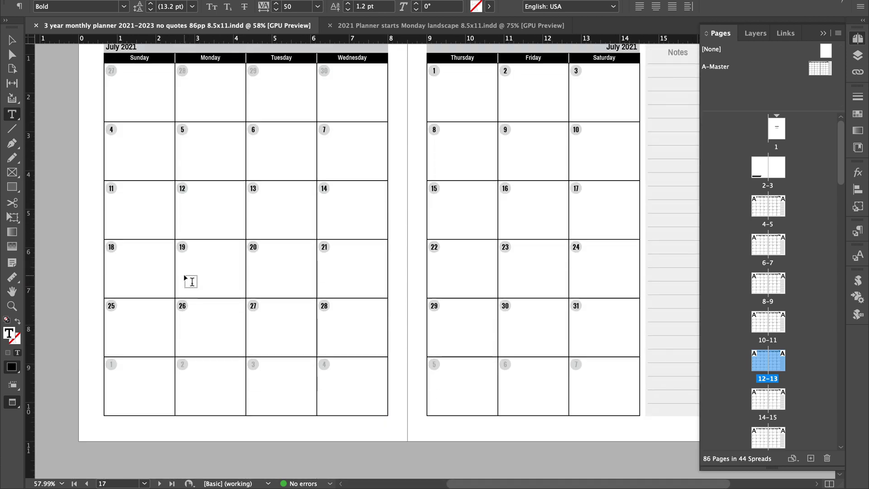
{"action": "scroll", "coordinate": [191, 282], "scroll_direction": "down", "scroll_amount": 8}
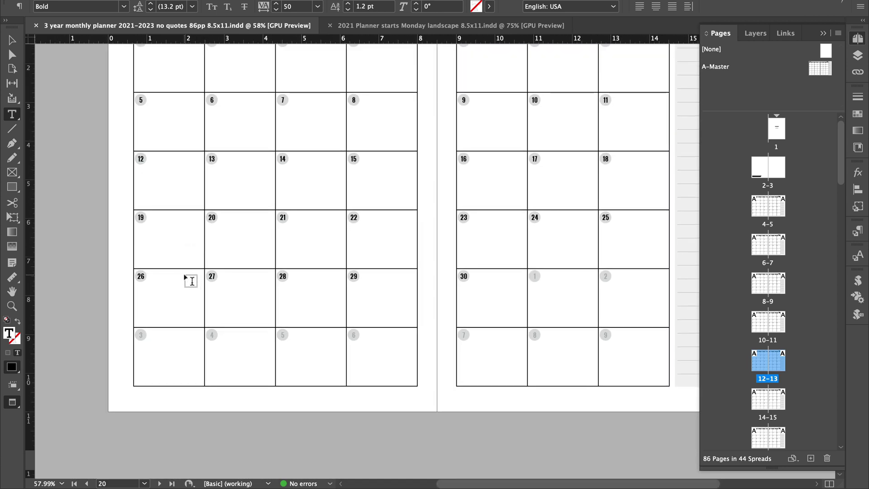
- Switch to the 2021 Monday-start landscape planner and scroll through its calendar pages
{"action": "key", "text": "super+grave"}
{"action": "scroll", "coordinate": [538, 116], "scroll_direction": "down", "scroll_amount": 12}
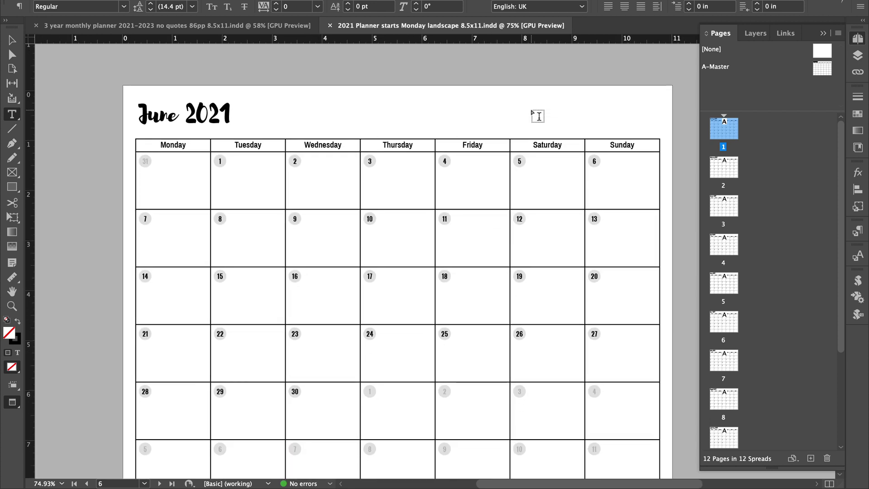
{"action": "scroll", "coordinate": [538, 116], "scroll_direction": "down", "scroll_amount": 4}
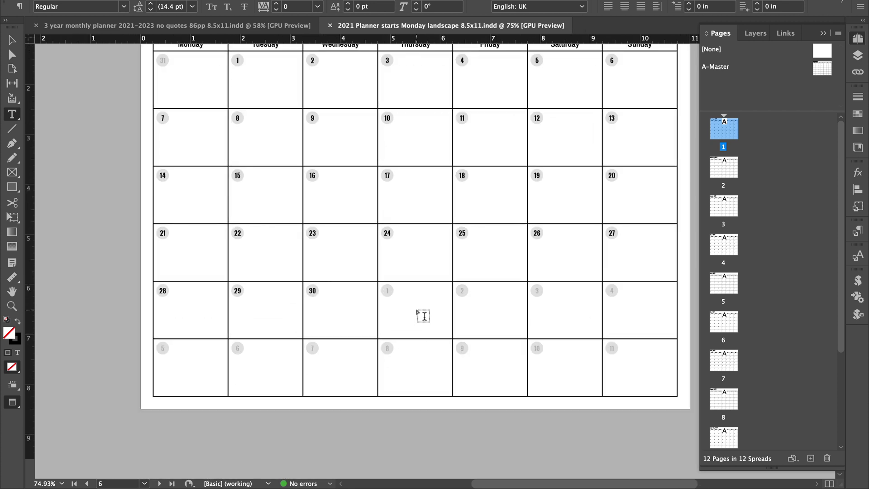
{"action": "scroll", "coordinate": [422, 315], "scroll_direction": "down", "scroll_amount": 20}
{"action": "scroll", "coordinate": [424, 315], "scroll_direction": "down", "scroll_amount": 13}
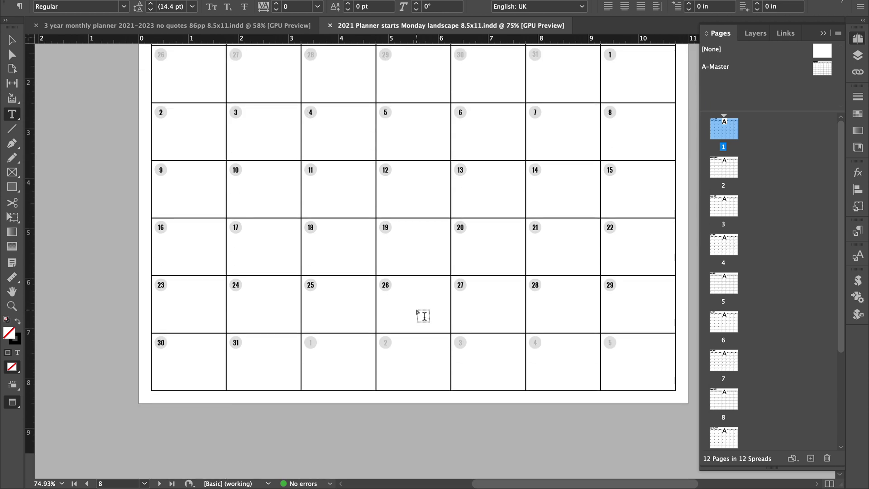
{"action": "scroll", "coordinate": [423, 315], "scroll_direction": "up", "scroll_amount": 20}
{"action": "scroll", "coordinate": [423, 315], "scroll_direction": "up", "scroll_amount": 20}
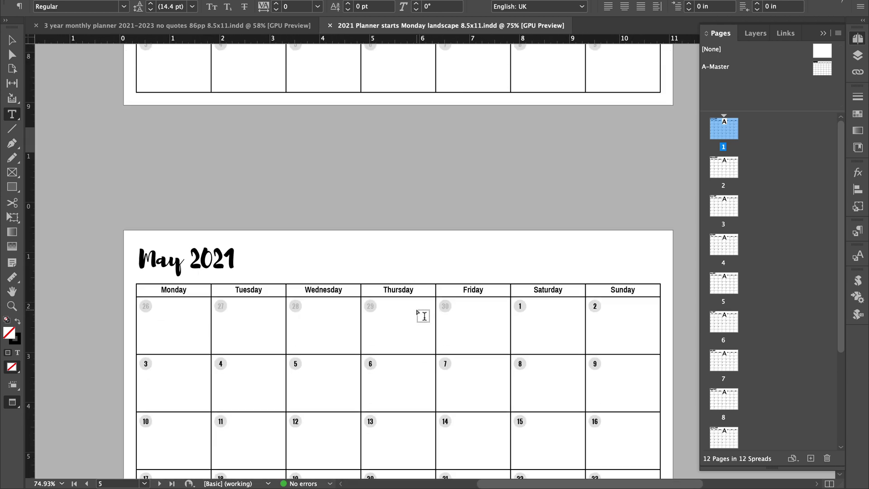
{"action": "scroll", "coordinate": [423, 315], "scroll_direction": "up", "scroll_amount": 1}
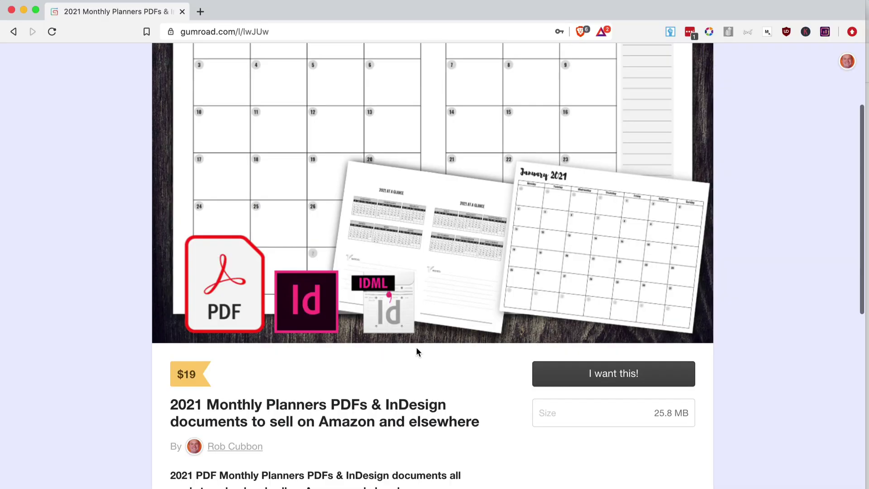
- Scroll up the Gumroad 2021 Monthly Planners page to show its PDF, INDD and IDML formats
{"action": "scroll", "coordinate": [416, 346], "scroll_direction": "up", "scroll_amount": 5}
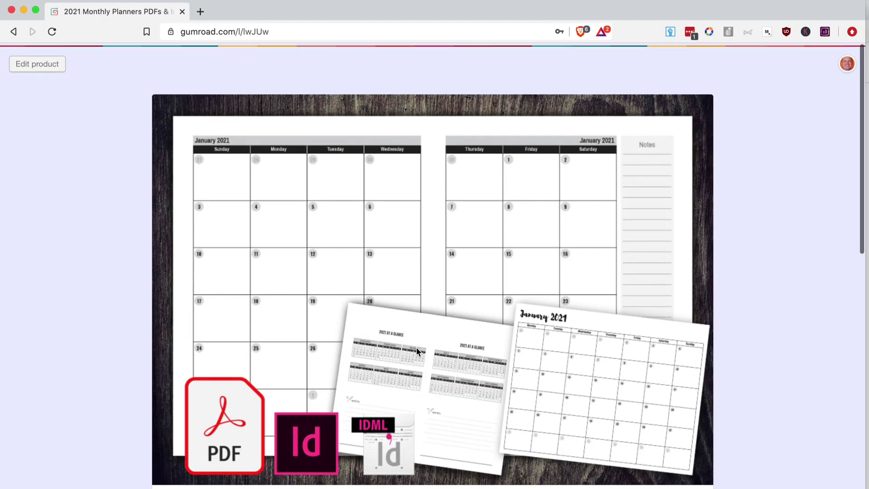